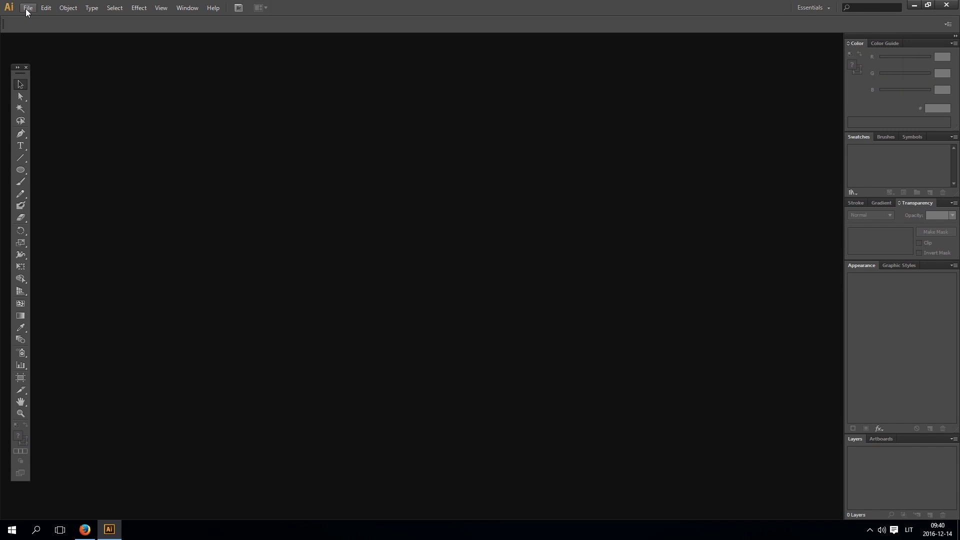
# Step: Create a new 300 × 300 px RGB document with a blank artboard
pyautogui.click(29, 8)
pyautogui.click(60, 18)
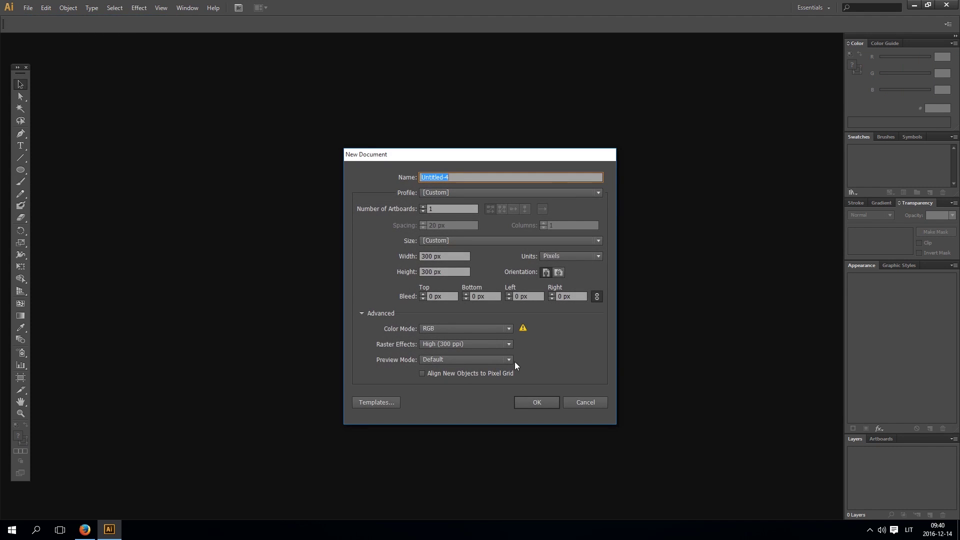
pyautogui.click(533, 403)
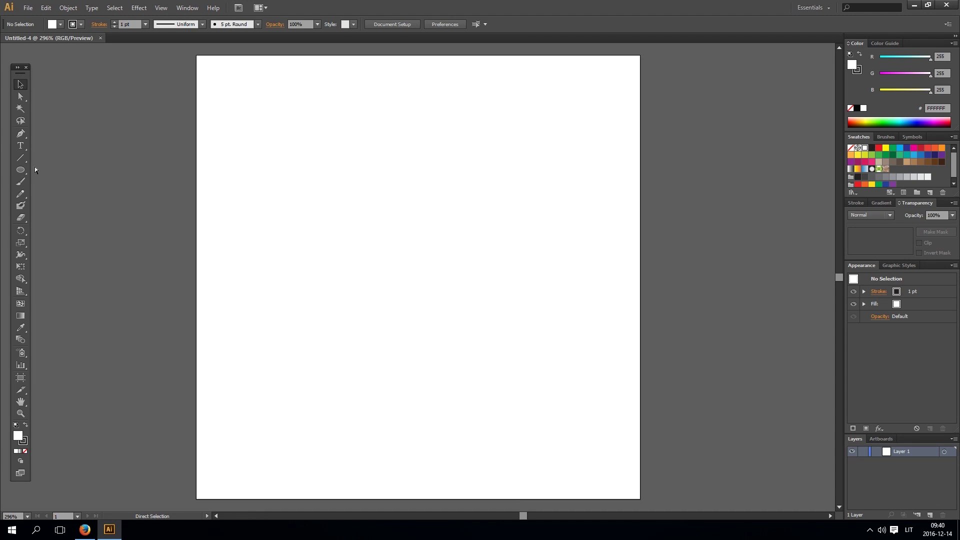
# Step: Draw a 300 × 300 px rectangle at the artboard's top-left corner with no stroke
pyautogui.hotkey('ctrl', '-')
pyautogui.moveTo(29, 170); pyautogui.dragTo(62, 169)
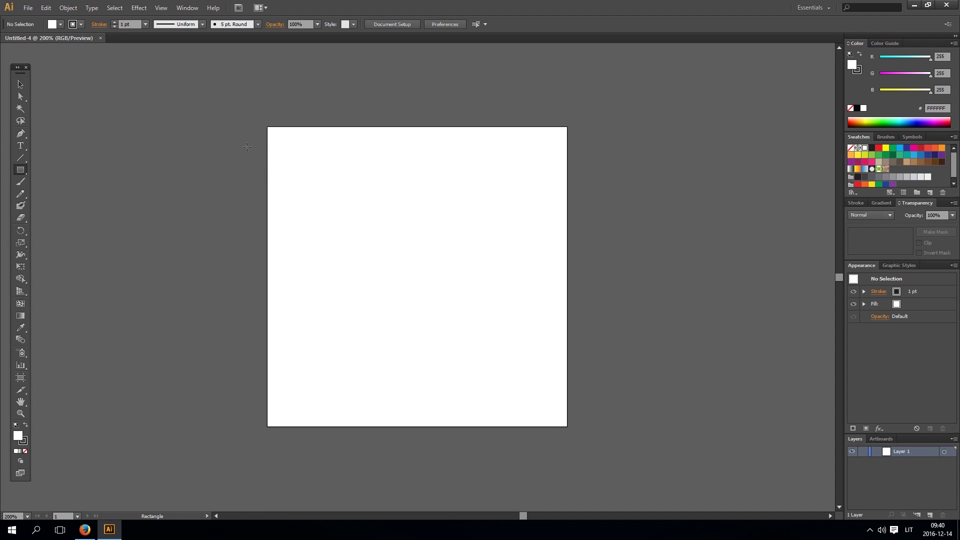
pyautogui.click(266, 126)
pyautogui.click(465, 282)
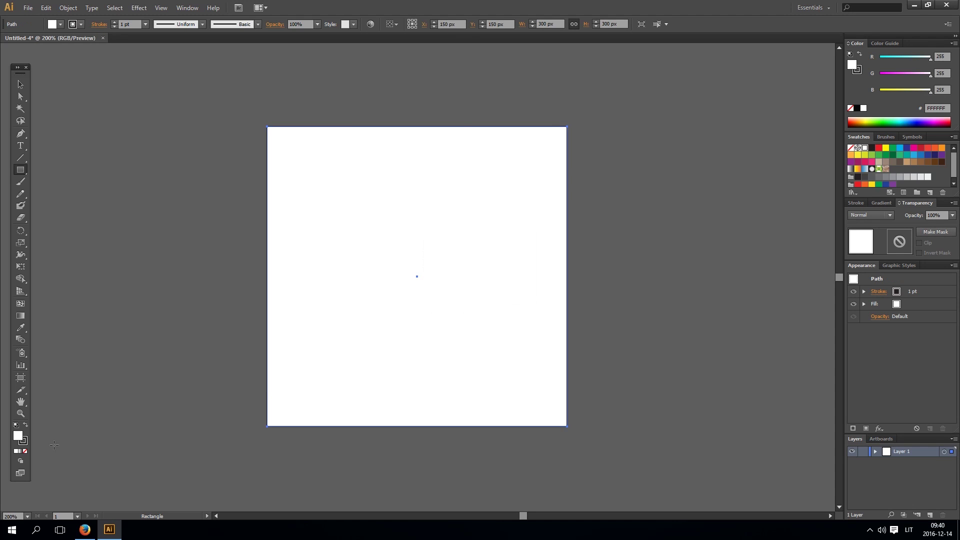
pyautogui.click(23, 441)
pyautogui.click(25, 451)
pyautogui.click(18, 436)
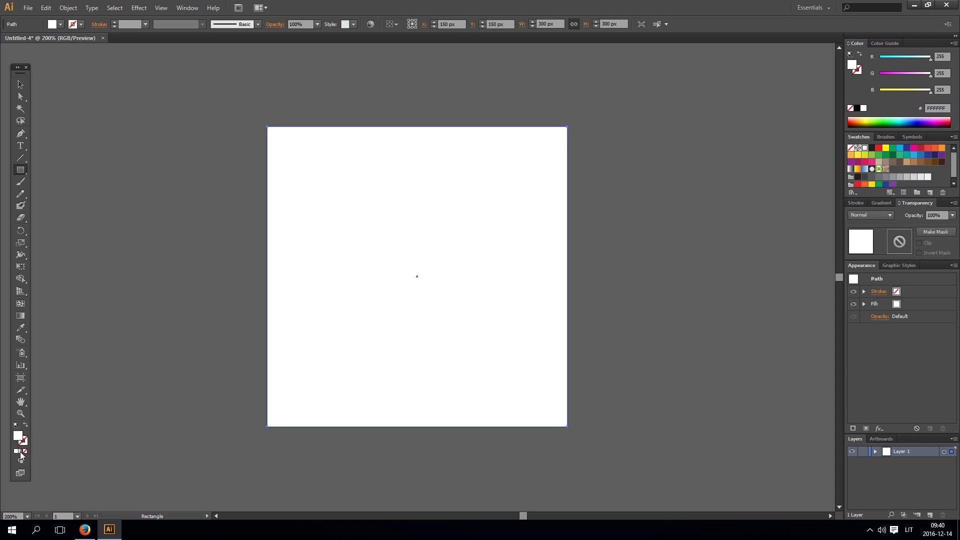
# Step: Fill the rectangle with a linear gradient running from top to bottom
pyautogui.click(21, 452)
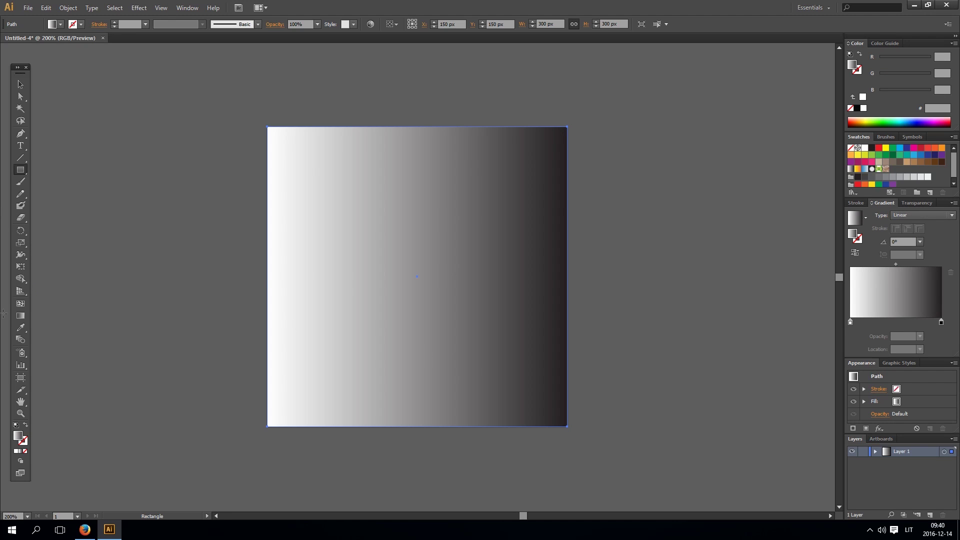
pyautogui.click(20, 315)
pyautogui.moveTo(423, 128); pyautogui.dragTo(428, 431)
# Step: Make the top gradient stop an in-gamut medium RGB blue
pyautogui.click(851, 322)
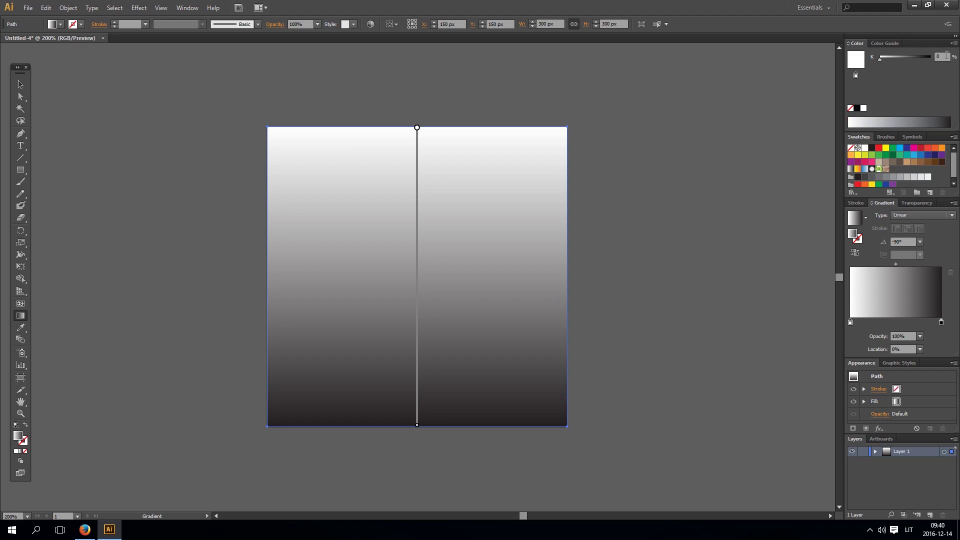
pyautogui.click(954, 43)
pyautogui.click(917, 73)
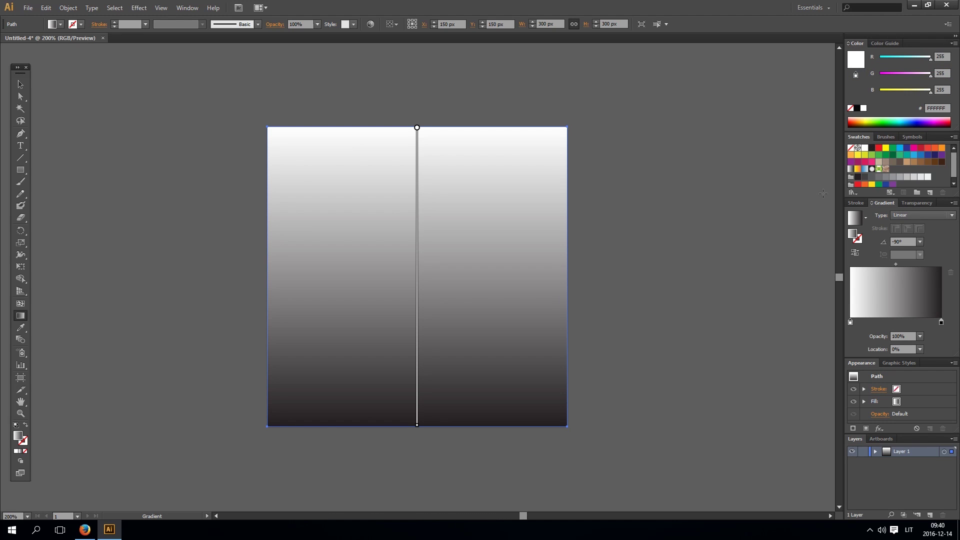
pyautogui.moveTo(913, 77); pyautogui.dragTo(879, 75)
pyautogui.moveTo(930, 58); pyautogui.dragTo(879, 59)
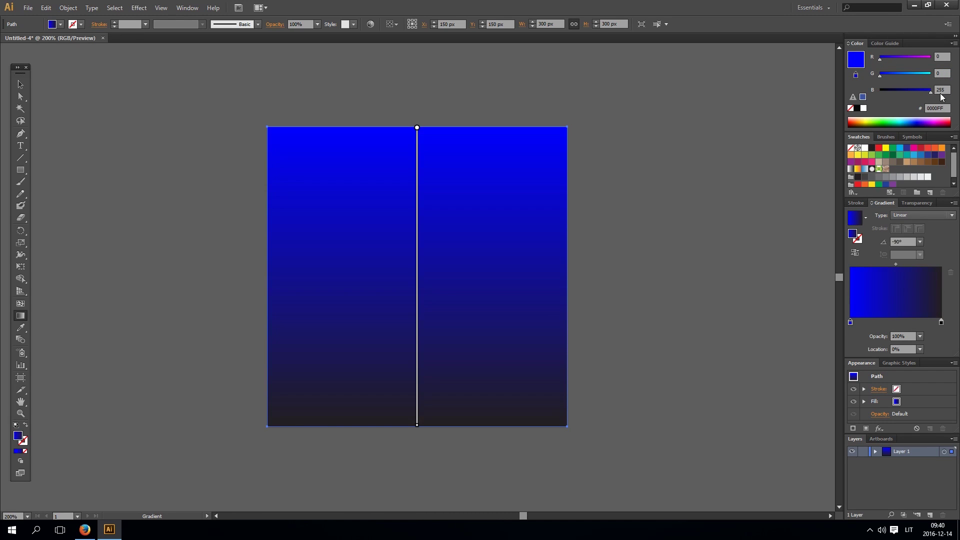
pyautogui.click(864, 97)
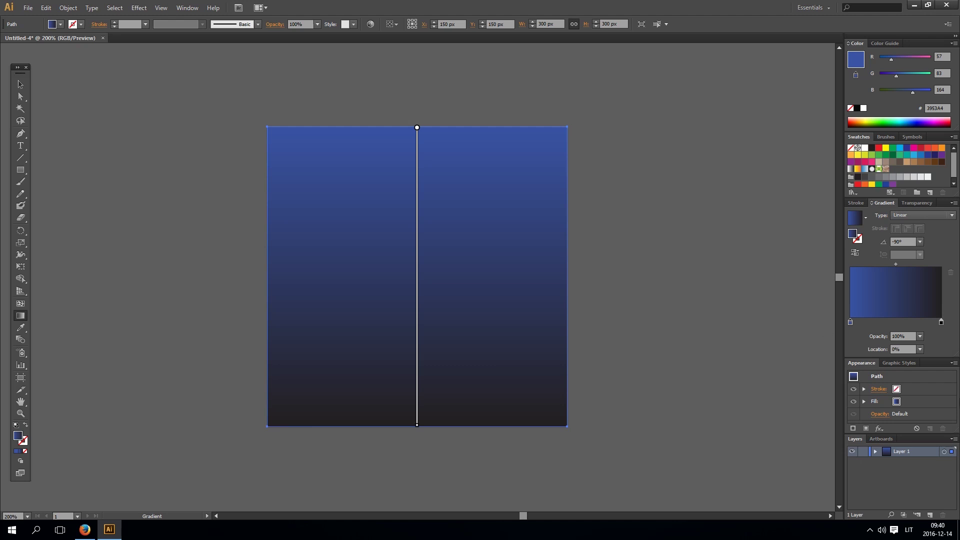
# Step: Make the bottom gradient stop an in-gamut dark navy, #1B1852
pyautogui.click(941, 322)
pyautogui.click(954, 43)
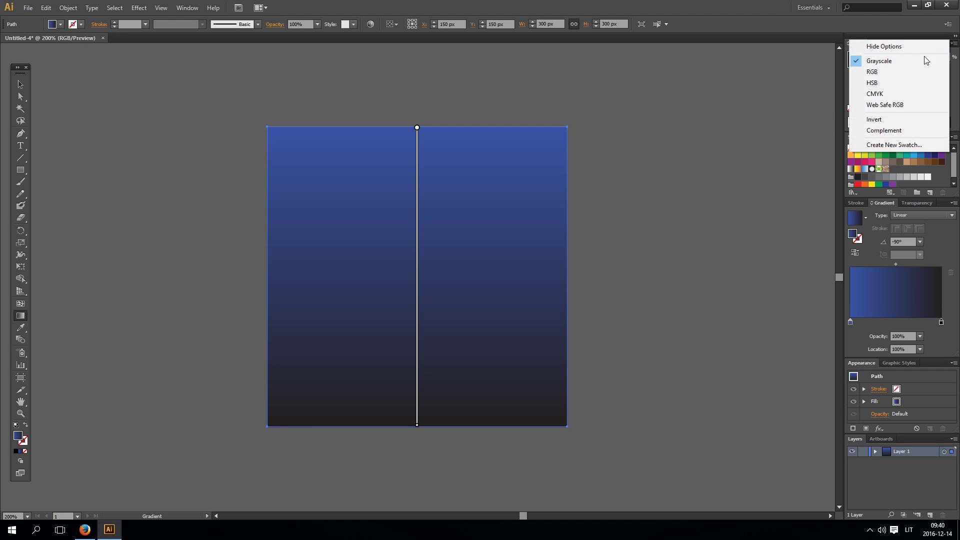
pyautogui.click(880, 75)
pyautogui.click(889, 90)
pyautogui.moveTo(890, 90); pyautogui.dragTo(896, 90)
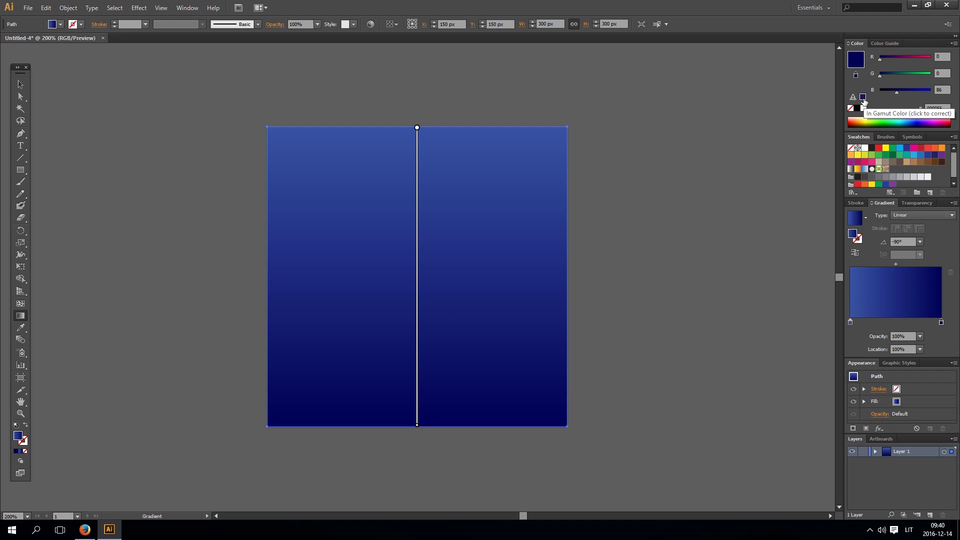
pyautogui.click(863, 98)
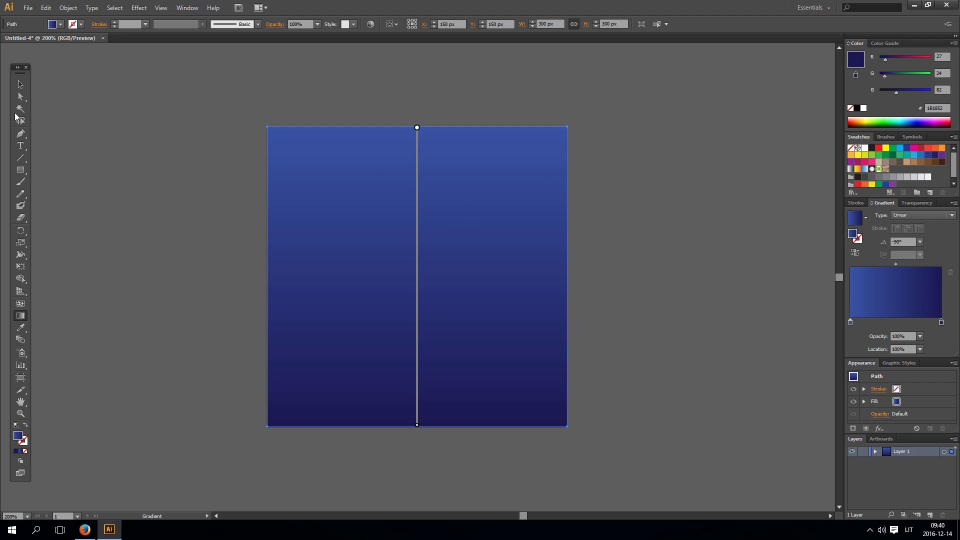
pyautogui.click(68, 8)
# Step: Lock the gradient square and draw a white 14.5 px circle at its top-left corner
pyautogui.moveTo(133, 72)
pyautogui.click(207, 65)
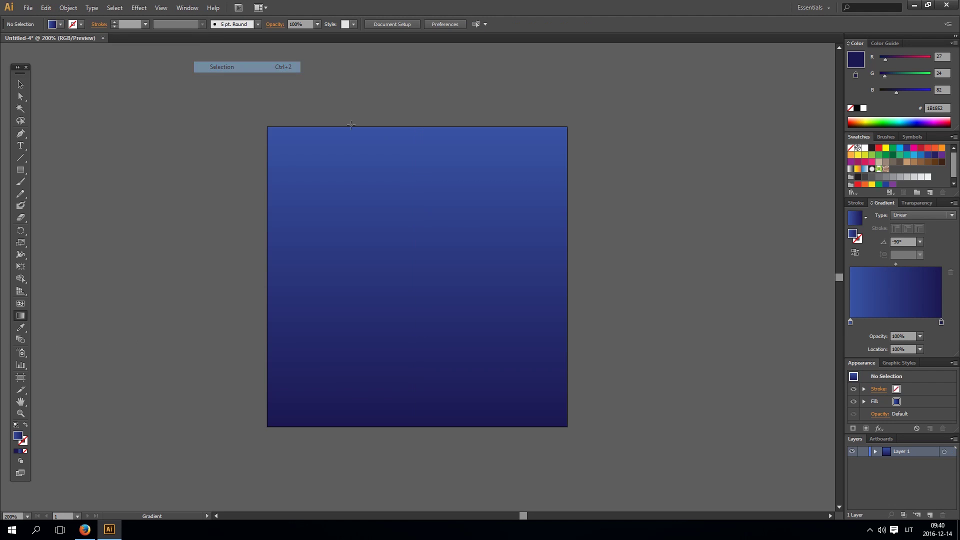
pyautogui.click(21, 171)
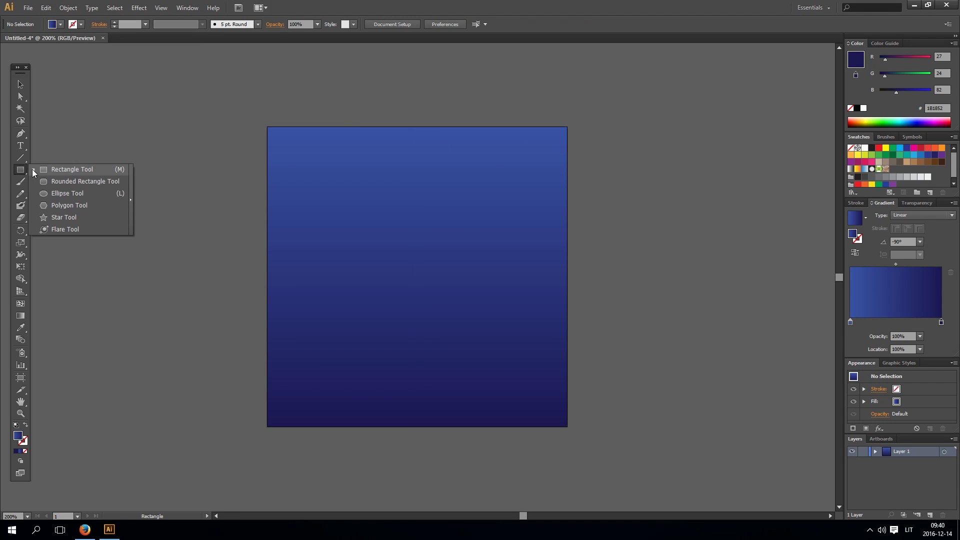
pyautogui.click(61, 193)
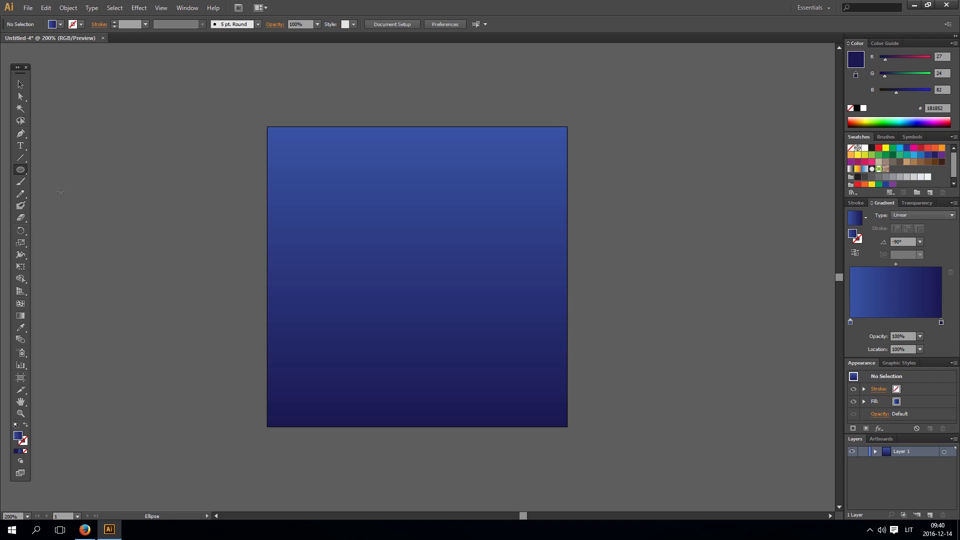
pyautogui.moveTo(261, 120); pyautogui.dragTo(275, 134)
pyautogui.press('Left')
pyautogui.press('Left')
pyautogui.click(864, 108)
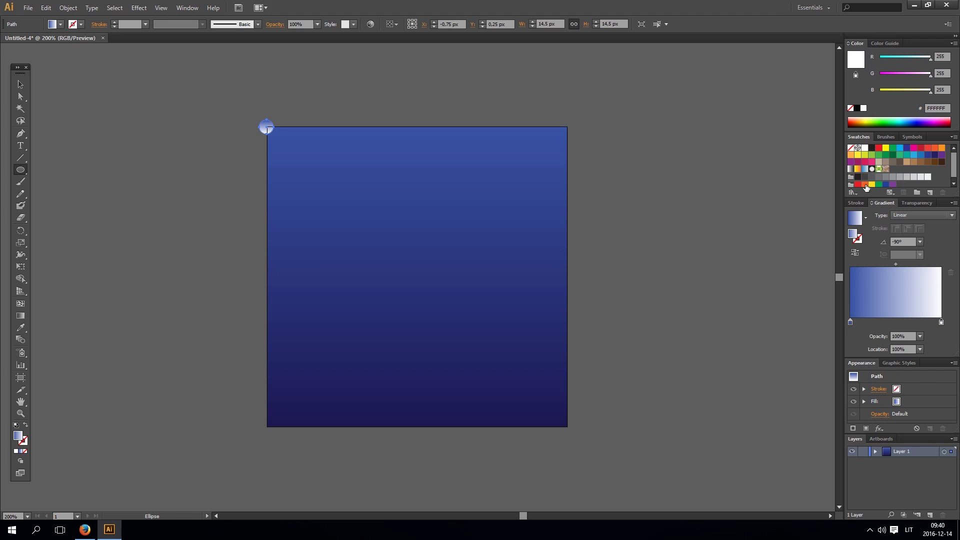
pyautogui.click(15, 452)
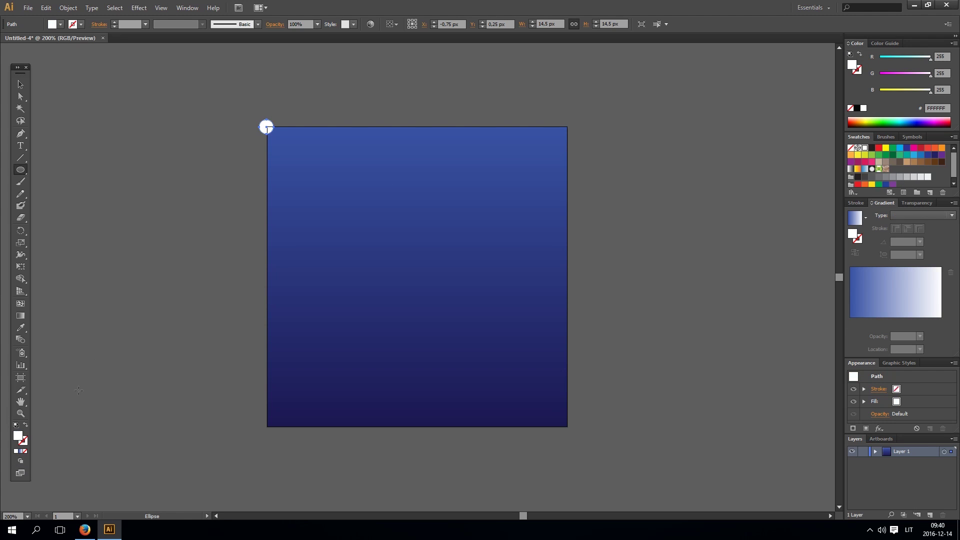
# Step: Copy the circle to the bottom-left corner at half size, then select both circles
pyautogui.click(20, 84)
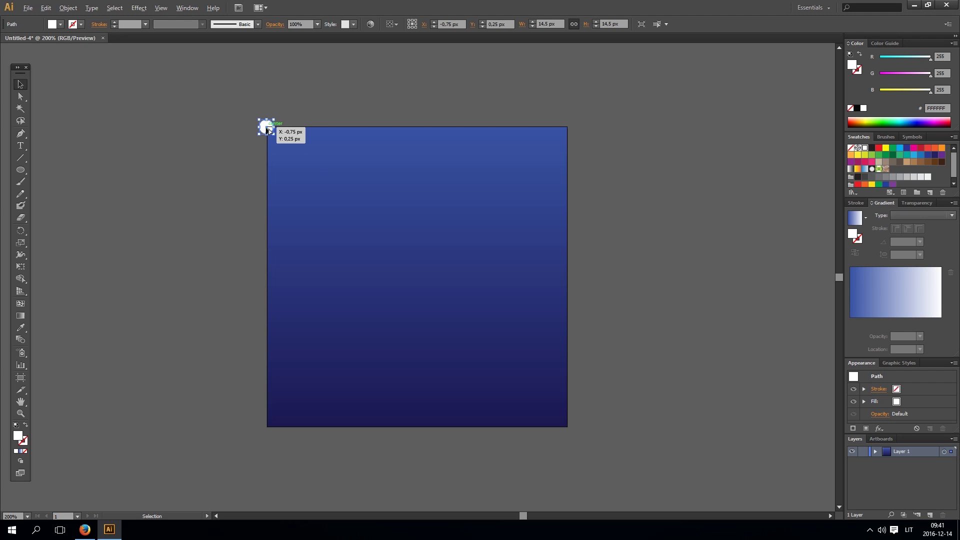
pyautogui.moveTo(268, 131); pyautogui.dragTo(267, 426)
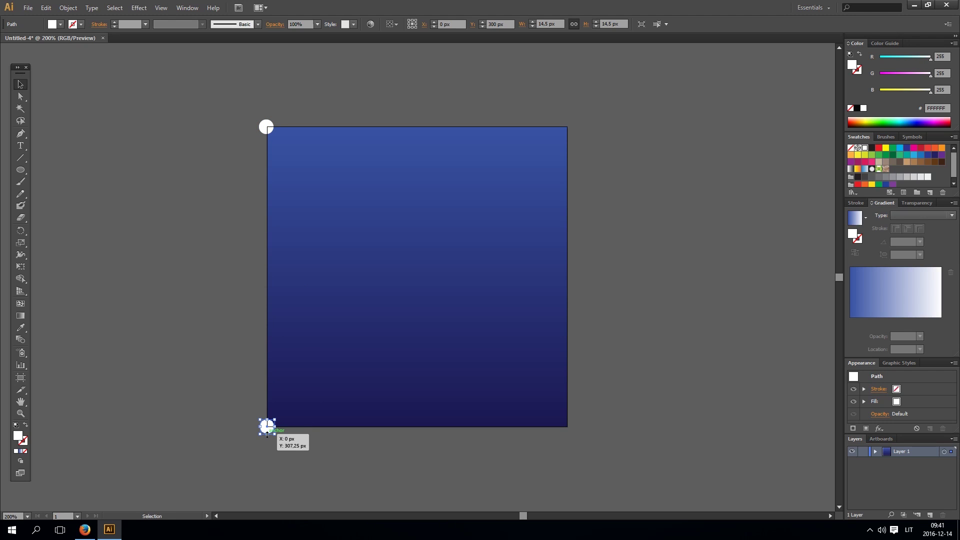
pyautogui.moveTo(267, 434)
pyautogui.mouseDown()
pyautogui.moveTo(268, 423)
pyautogui.moveTo(267, 436)
pyautogui.mouseUp()
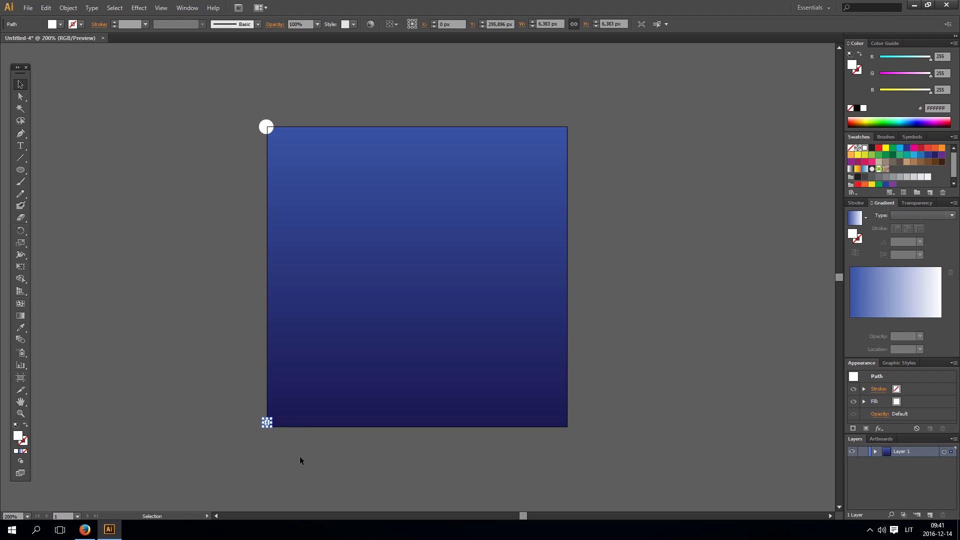
pyautogui.press('Up')
pyautogui.press('Up')
pyautogui.press('Up')
pyautogui.press('Up')
pyautogui.press('Up')
pyautogui.press('Up')
pyautogui.hotkey('ctrl', 'a')
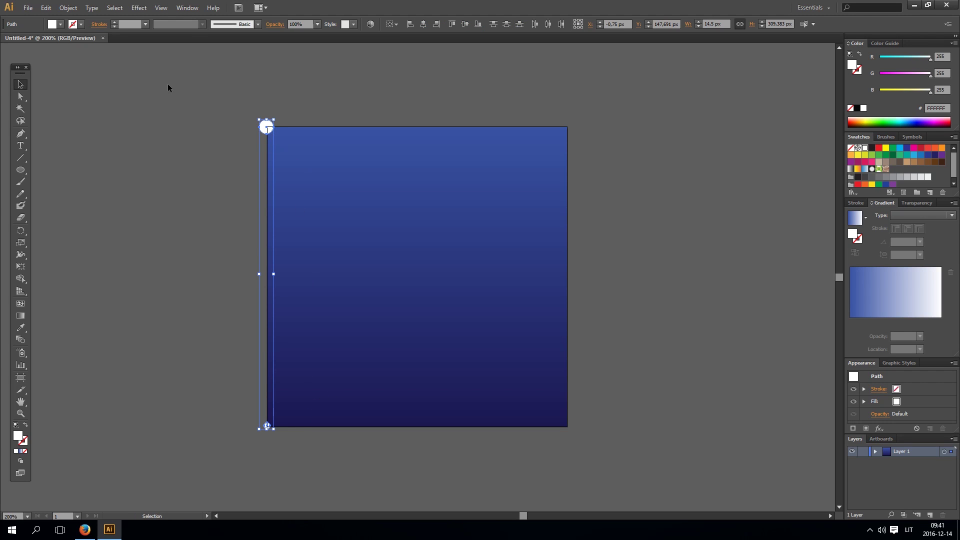
# Step: Blend the two circles into a column and expand it into separate circles
pyautogui.click(66, 8)
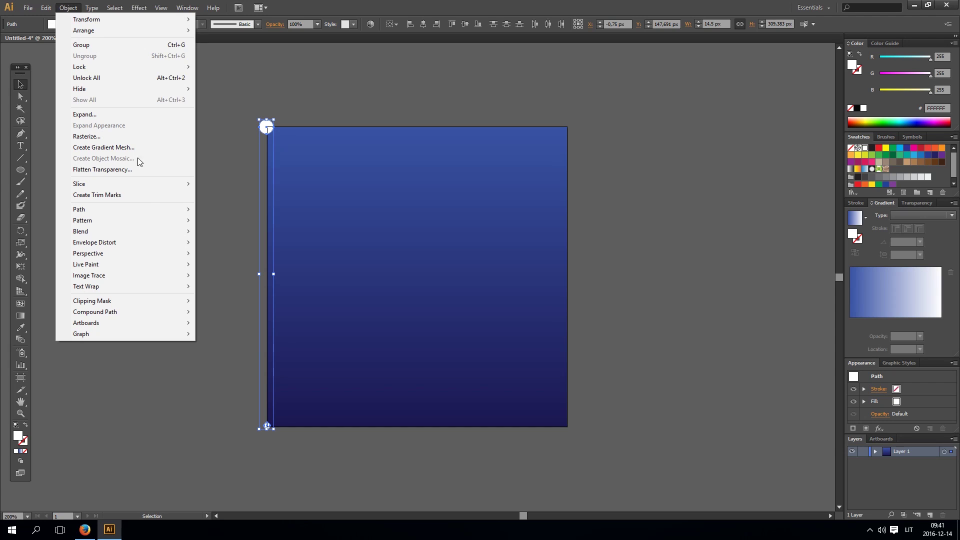
pyautogui.moveTo(149, 231)
pyautogui.click(237, 232)
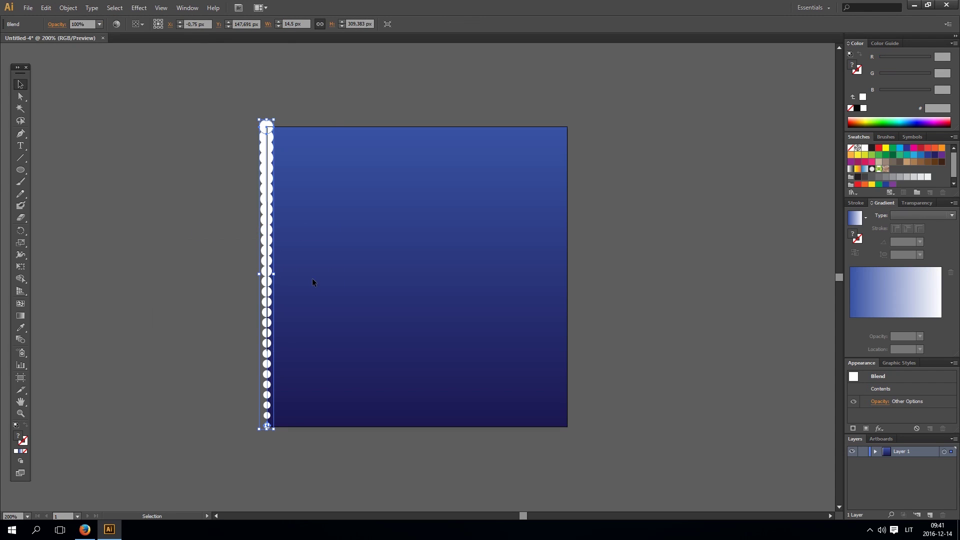
pyautogui.click(66, 8)
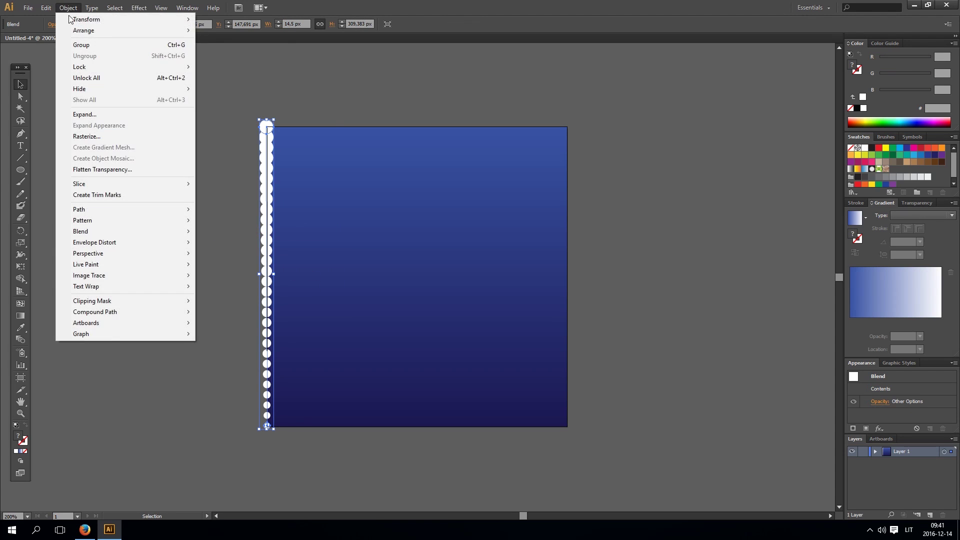
pyautogui.click(107, 115)
pyautogui.click(463, 326)
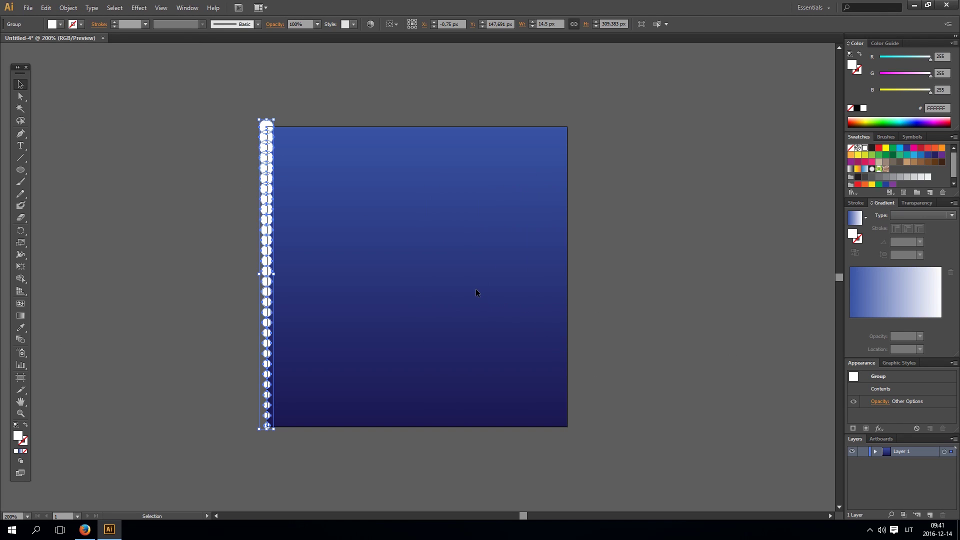
# Step: Copy the circle strip to the right edge and blend both strips together
pyautogui.click(647, 273)
pyautogui.click(270, 265)
pyautogui.moveTo(267, 270); pyautogui.dragTo(570, 274)
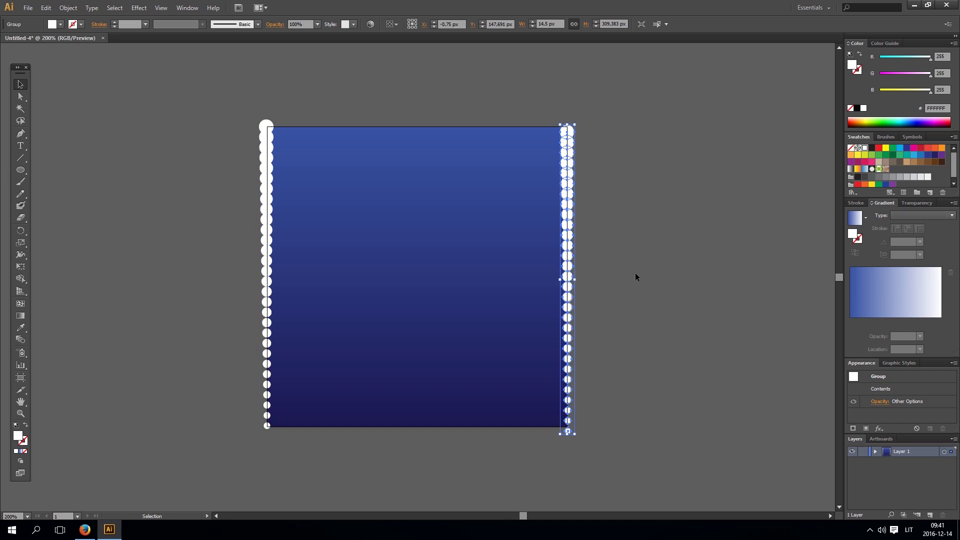
pyautogui.keyDown('shift'); pyautogui.click(267, 231); pyautogui.keyUp('shift')
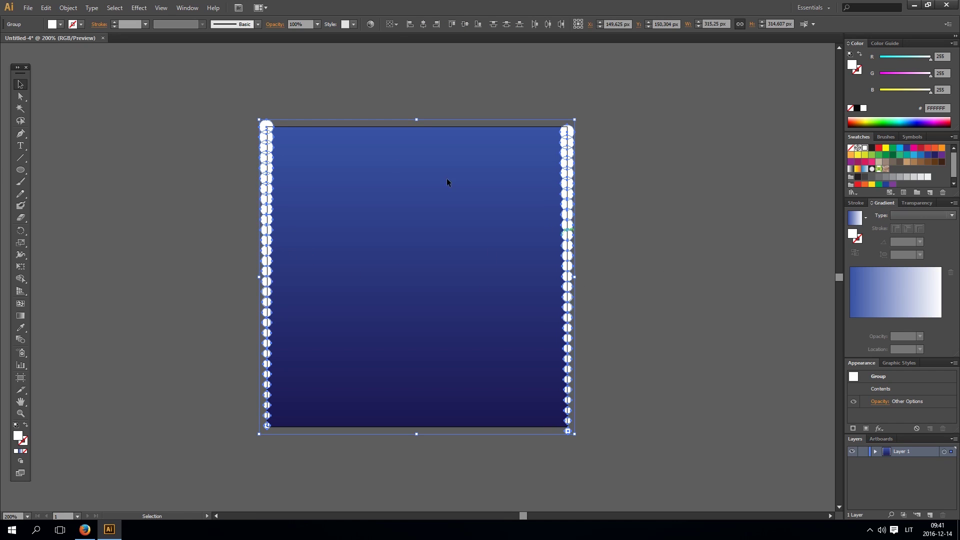
pyautogui.click(68, 7)
pyautogui.moveTo(109, 231)
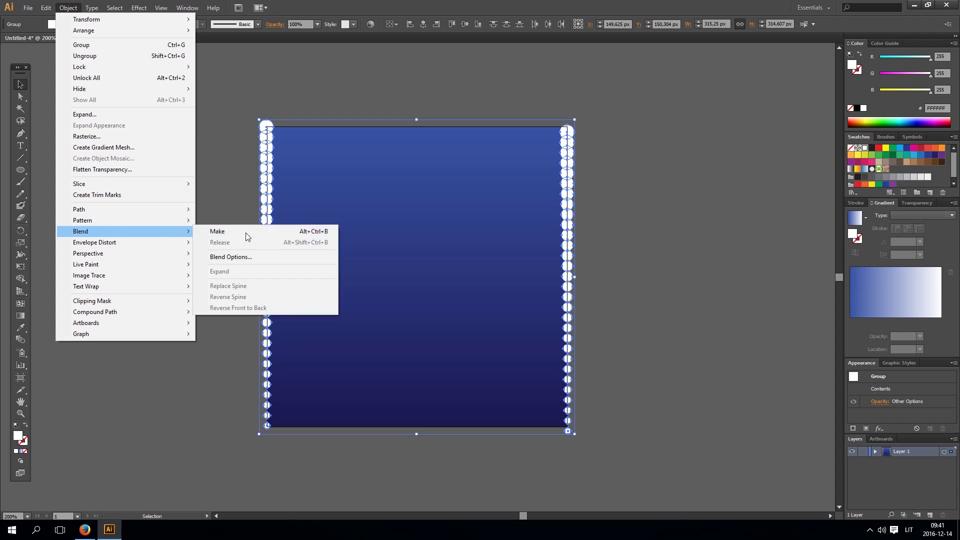
pyautogui.click(287, 233)
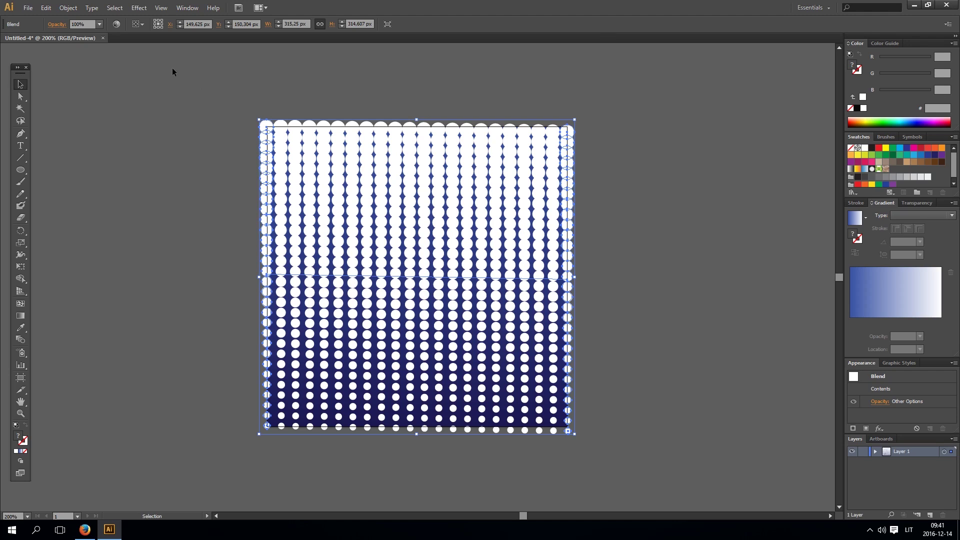
# Step: Expand the dot blend and ungroup it twice into individual circles
pyautogui.click(73, 9)
pyautogui.click(124, 116)
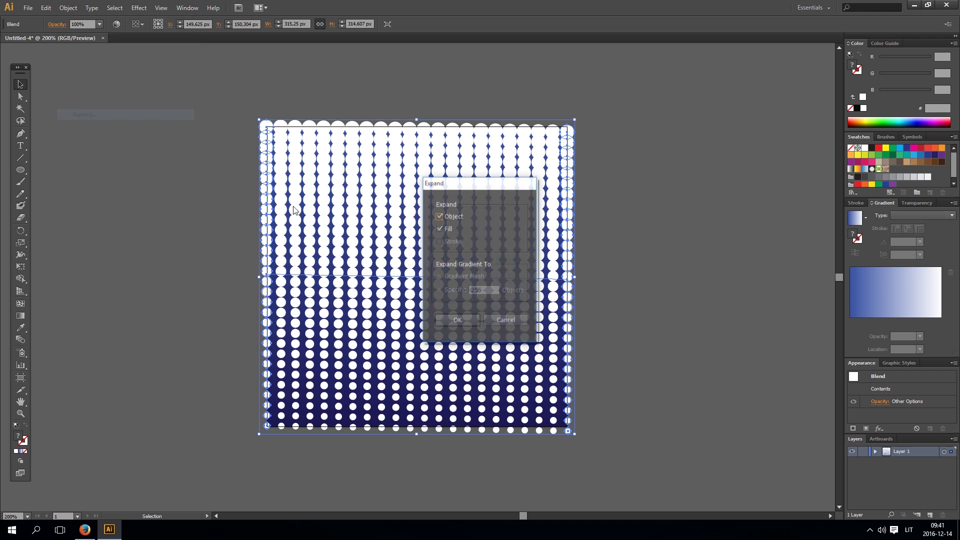
pyautogui.click(464, 319)
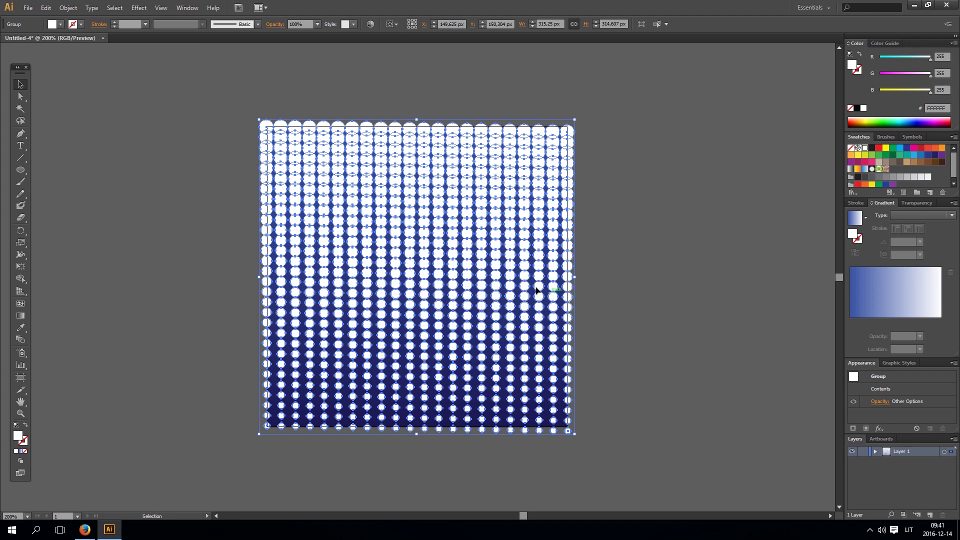
pyautogui.rightClick(481, 269)
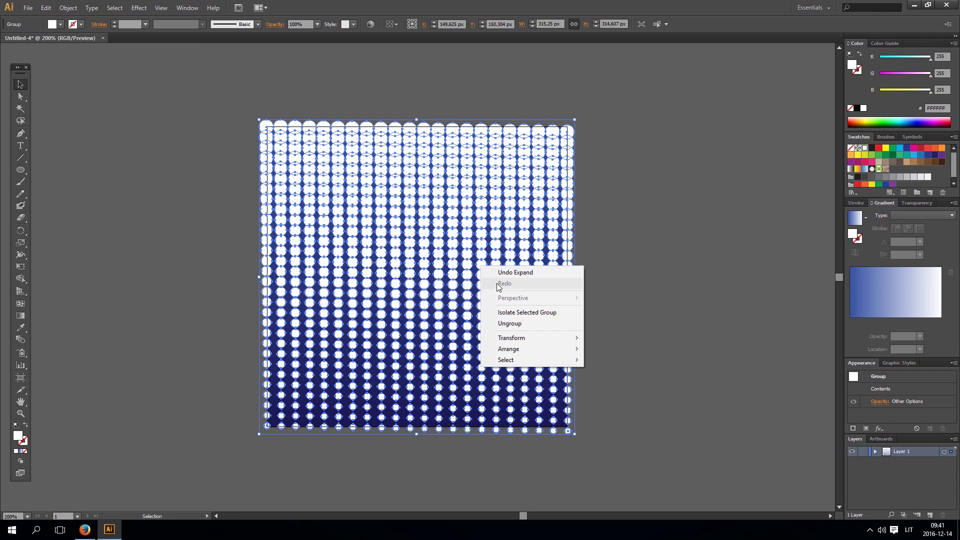
pyautogui.click(524, 323)
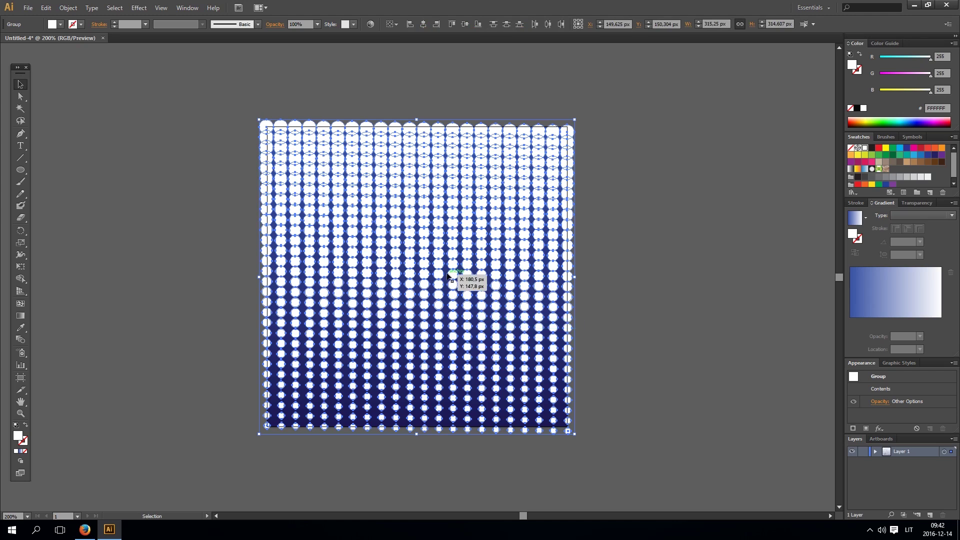
pyautogui.rightClick(441, 268)
pyautogui.click(479, 324)
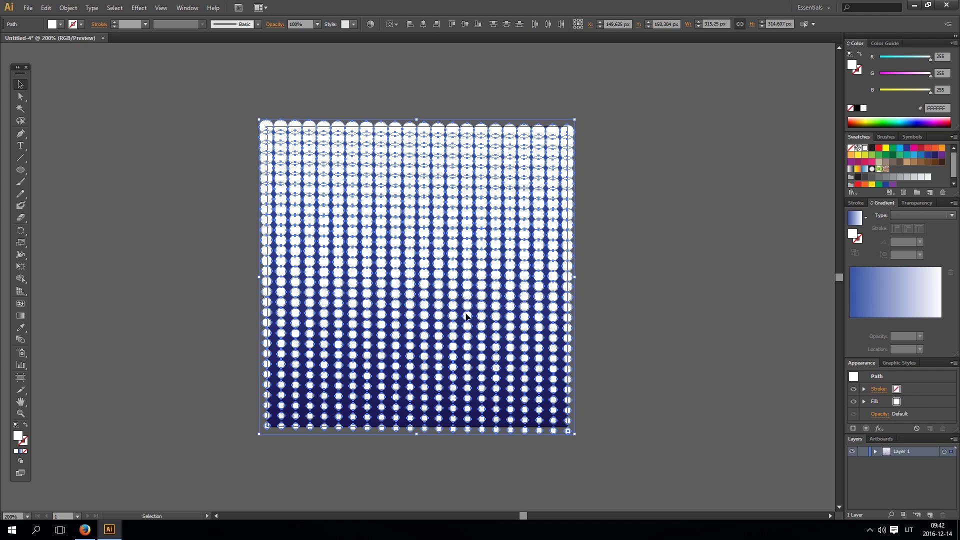
# Step: Select all the dots and hide their path edges
pyautogui.click(719, 294)
pyautogui.click(549, 277)
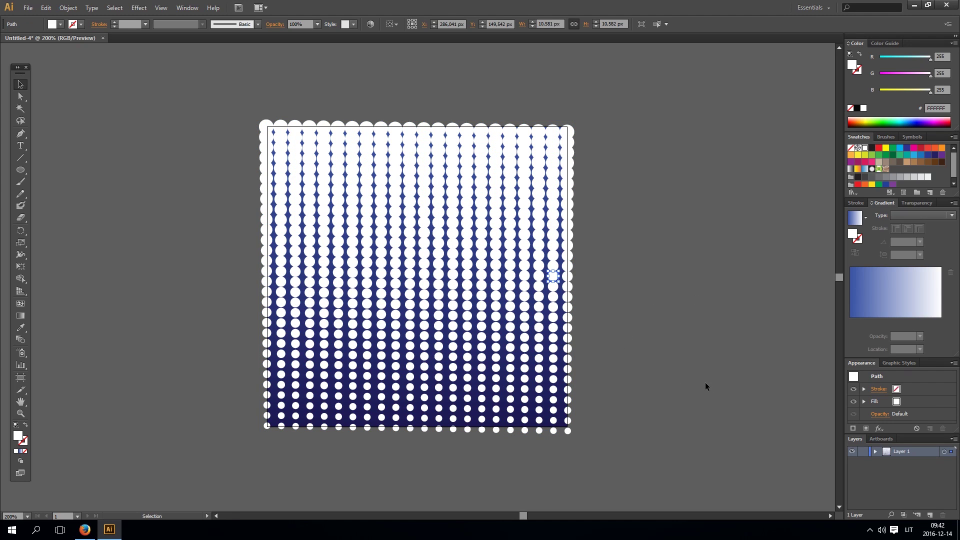
pyautogui.moveTo(641, 433); pyautogui.dragTo(197, 112)
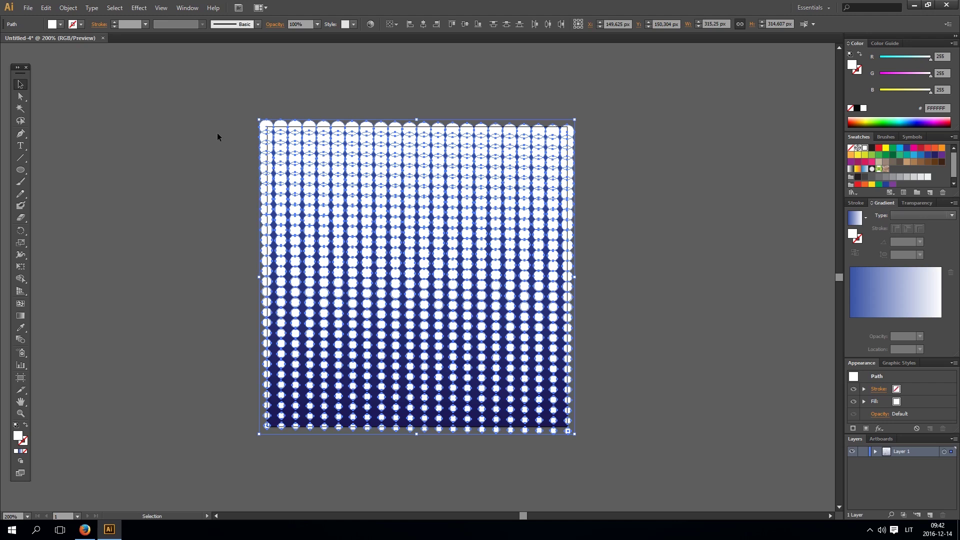
pyautogui.click(161, 7)
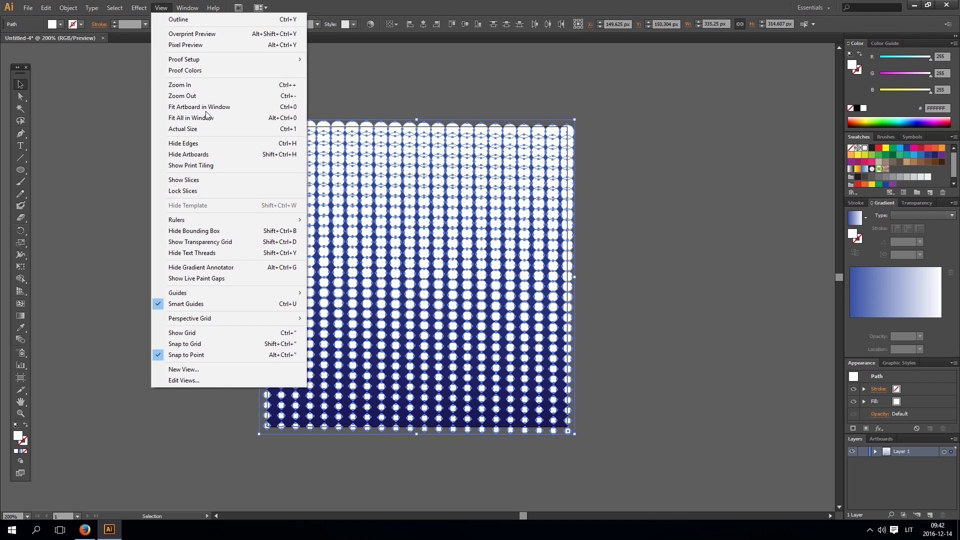
pyautogui.click(211, 143)
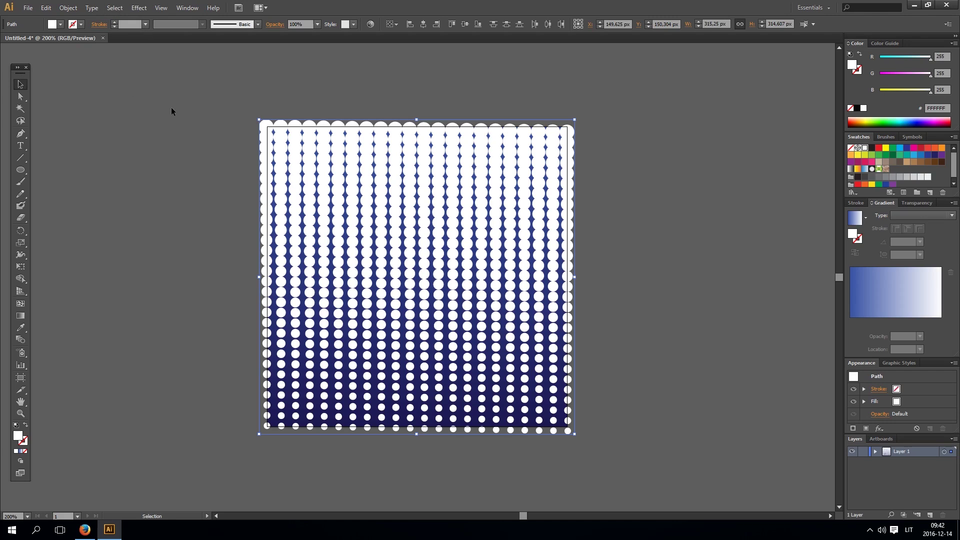
# Step: In Transform Each with Random on, preview 50% horizontal and vertical scale and 20 px moves
pyautogui.click(68, 8)
pyautogui.moveTo(100, 19)
pyautogui.click(233, 92)
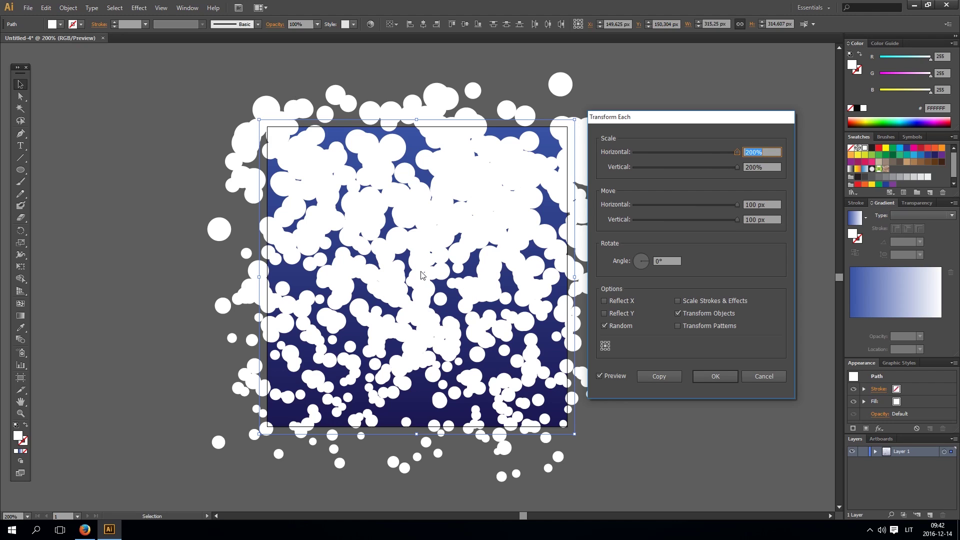
pyautogui.press('Tab')
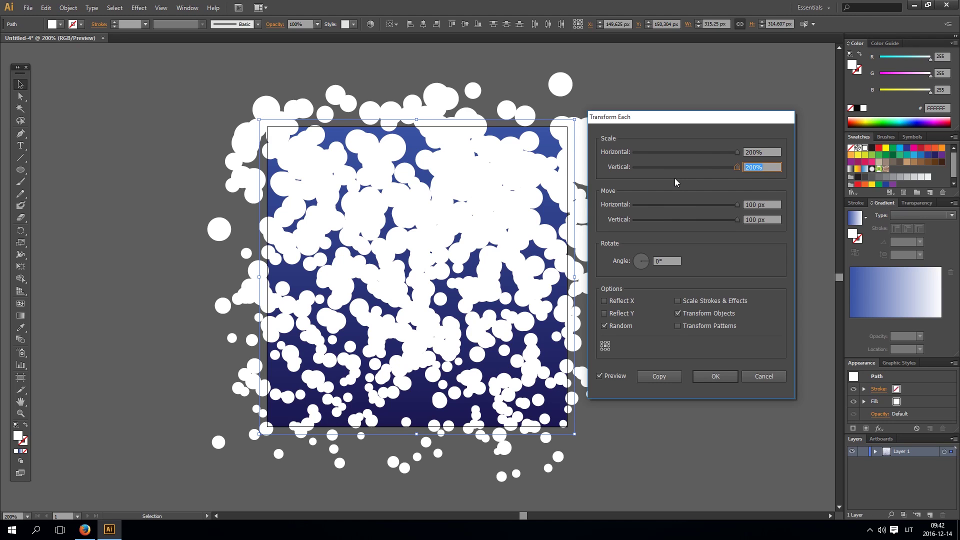
pyautogui.write('50')
pyautogui.click(771, 154)
pyautogui.write('50')
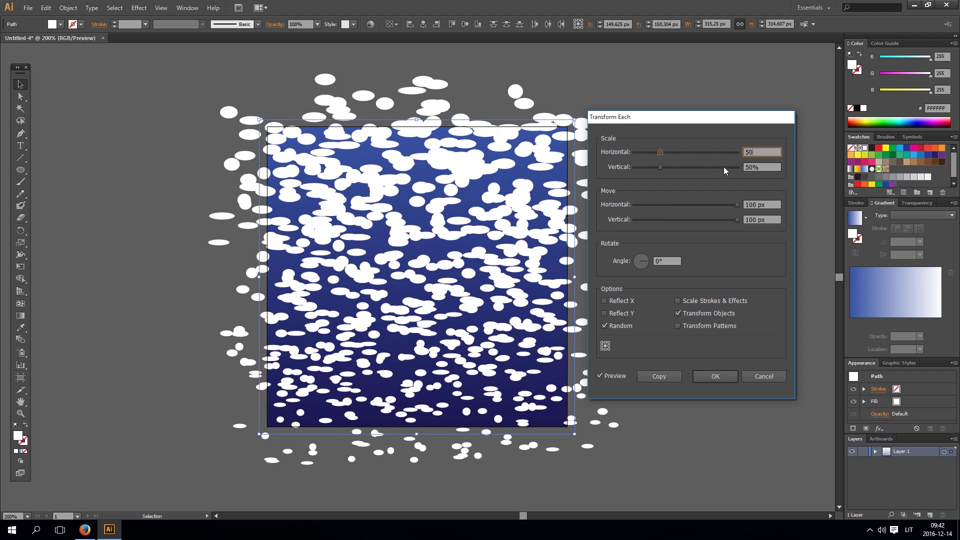
pyautogui.click(773, 204)
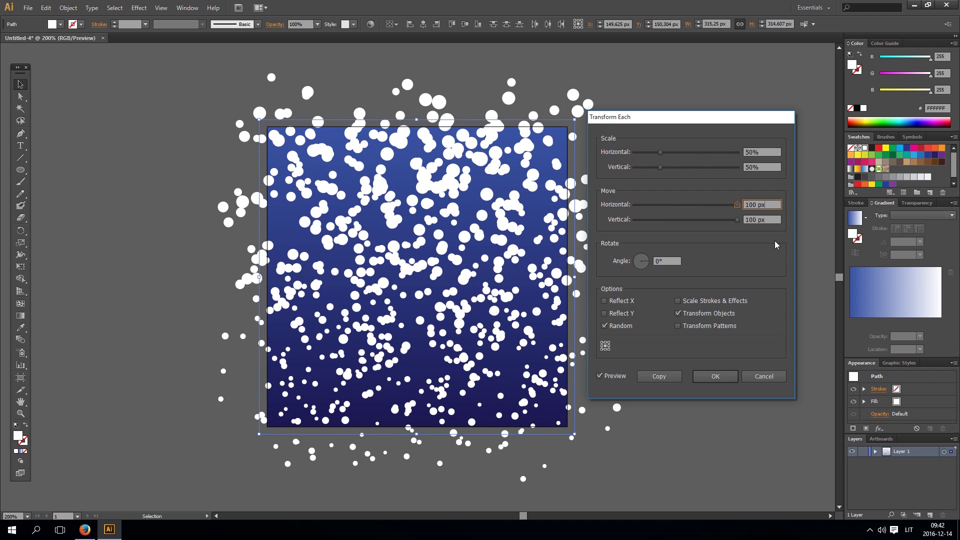
pyautogui.moveTo(771, 205); pyautogui.dragTo(654, 213)
pyautogui.write('20')
pyautogui.press('Tab')
pyautogui.write('20')
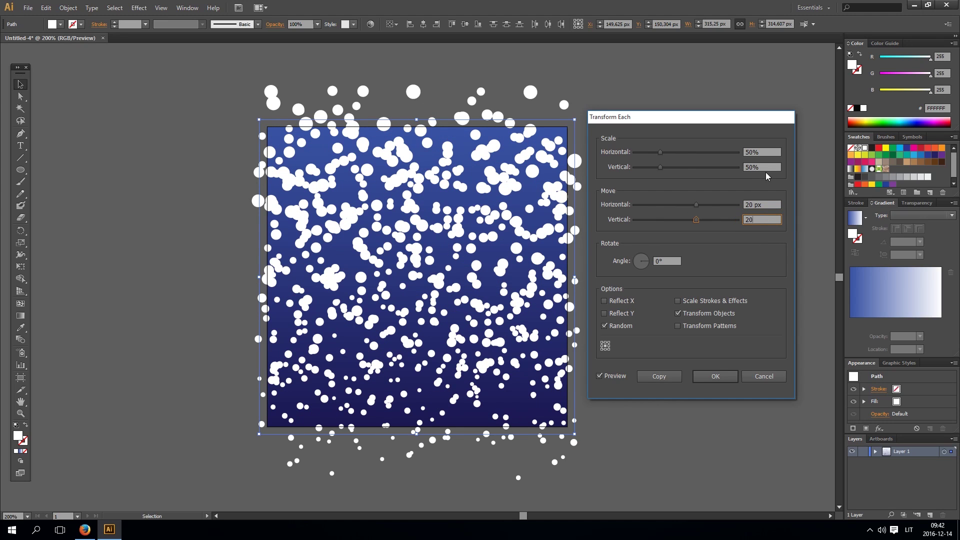
pyautogui.click(766, 168)
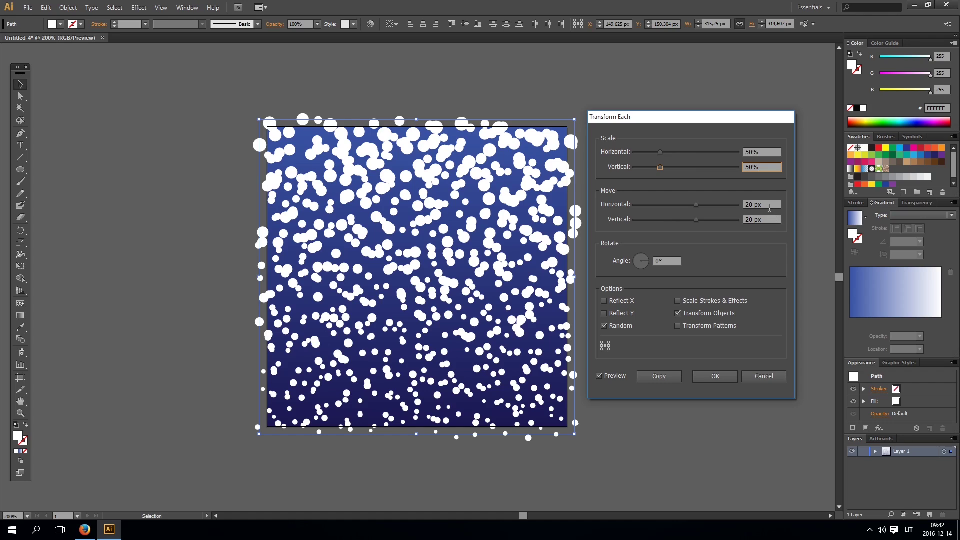
# Step: Apply the 50% scatter, then preview a Transform Each pass at 10% scale and 50 px moves
pyautogui.click(716, 376)
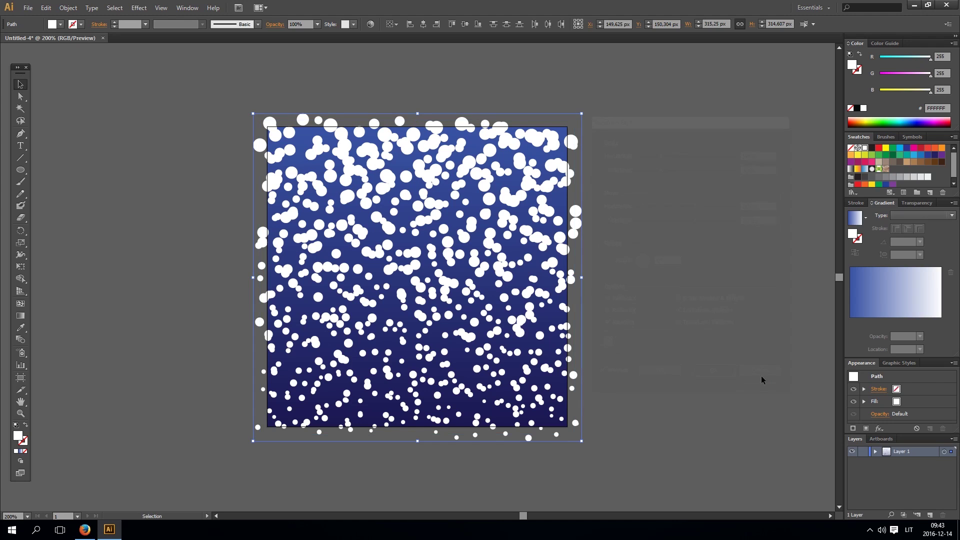
pyautogui.click(69, 8)
pyautogui.moveTo(80, 19)
pyautogui.click(300, 92)
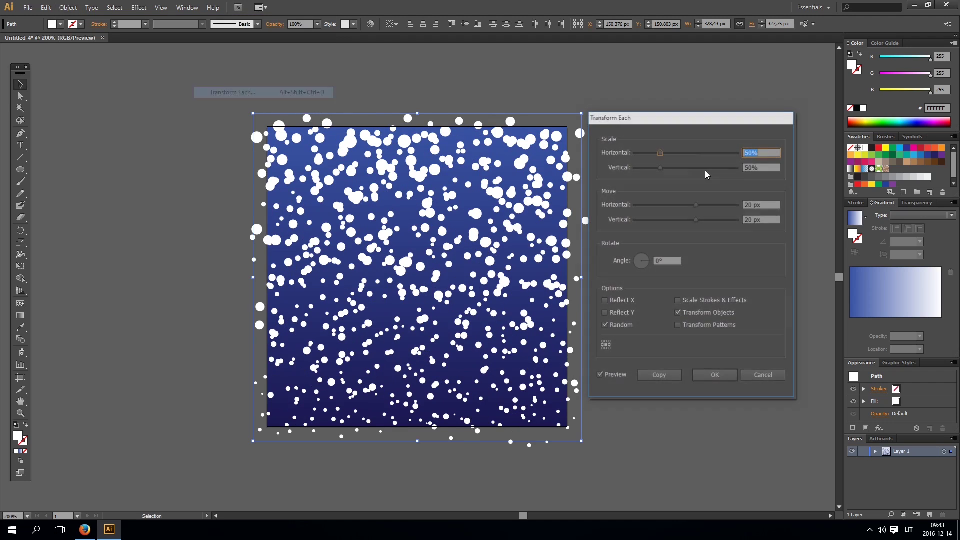
pyautogui.write('1')
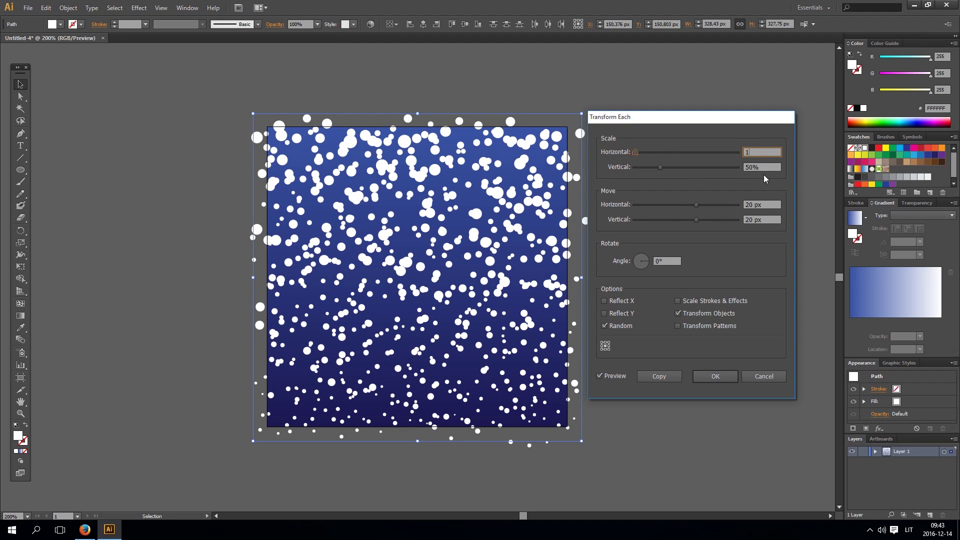
pyautogui.write('0')
pyautogui.press('Tab')
pyautogui.write('10')
pyautogui.press('Tab')
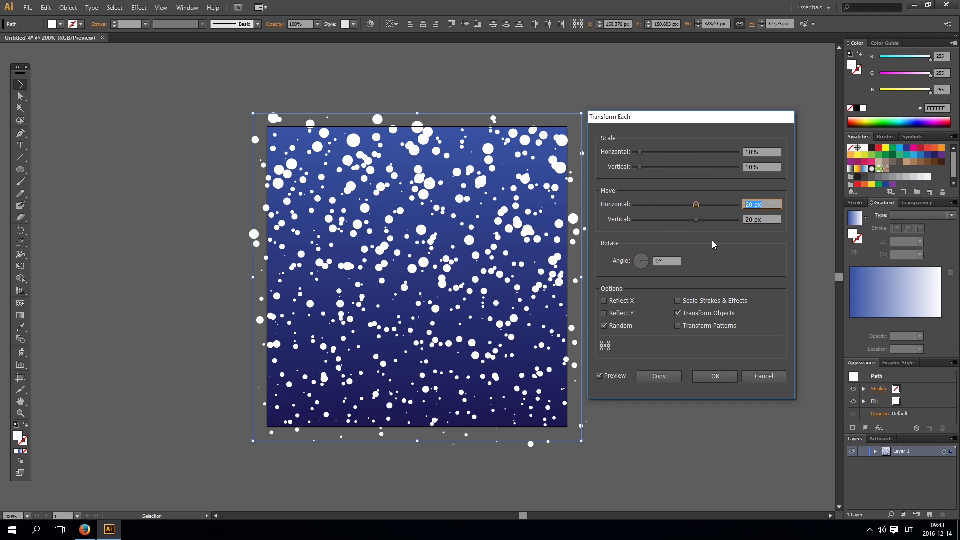
pyautogui.write('50')
pyautogui.press('Tab')
pyautogui.write('50')
pyautogui.click(776, 167)
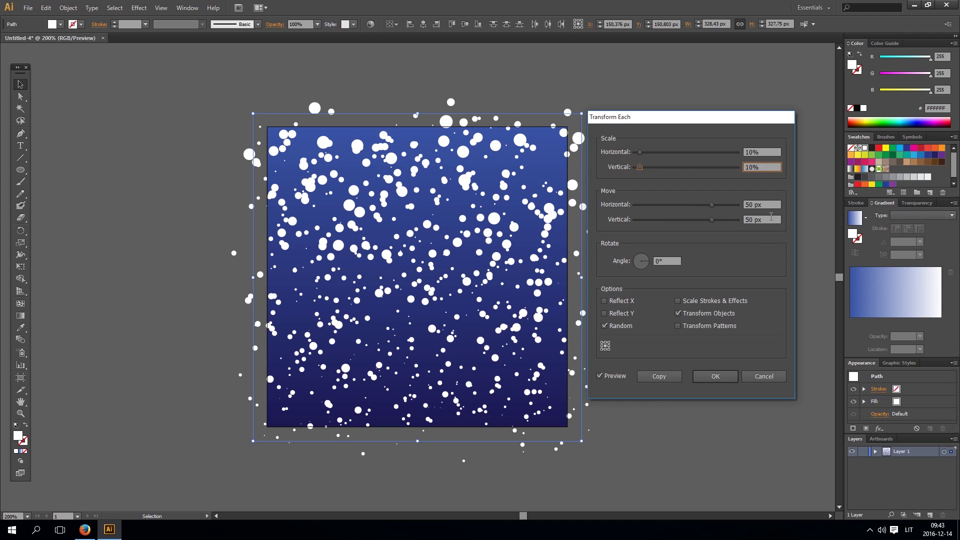
# Step: Apply the 10% scatter, then copy and paste the dots
pyautogui.click(722, 379)
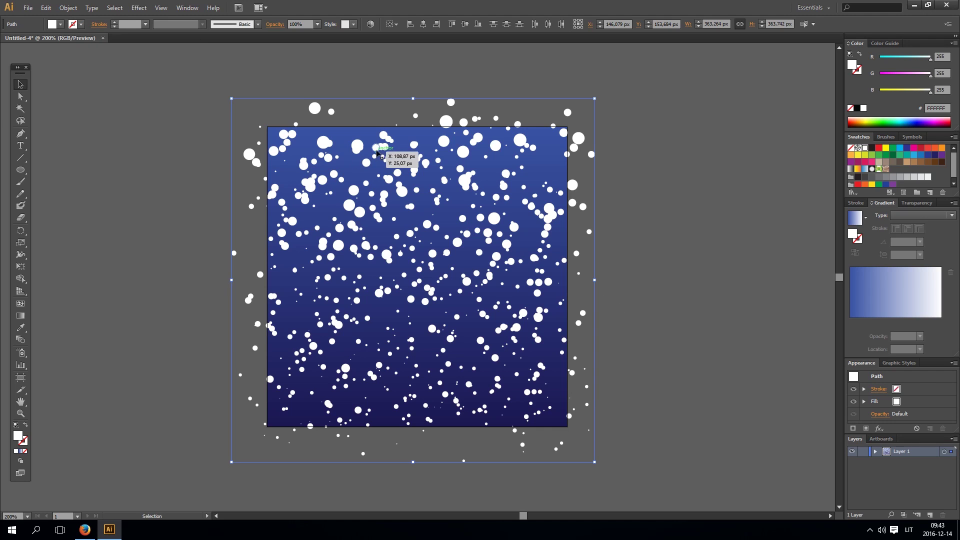
pyautogui.click(46, 7)
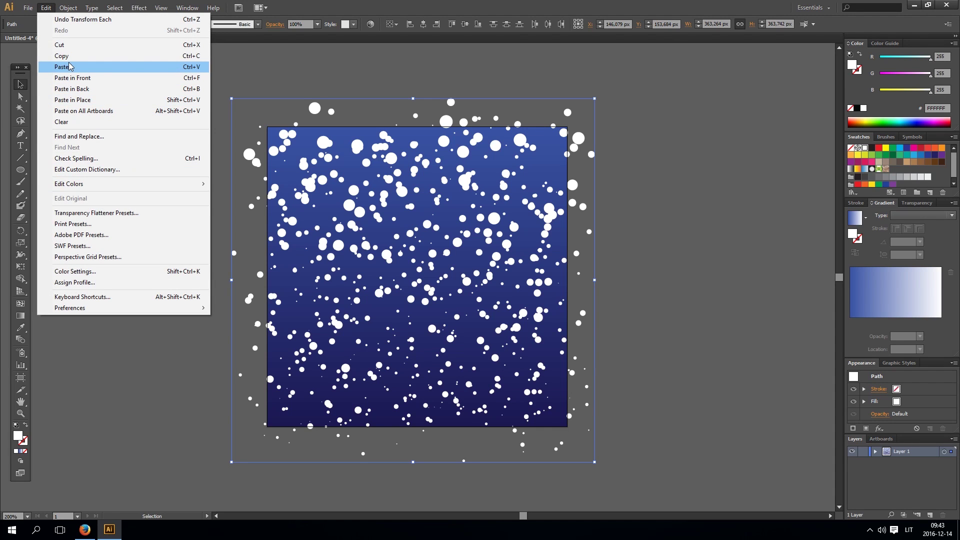
pyautogui.click(47, 7)
pyautogui.click(62, 67)
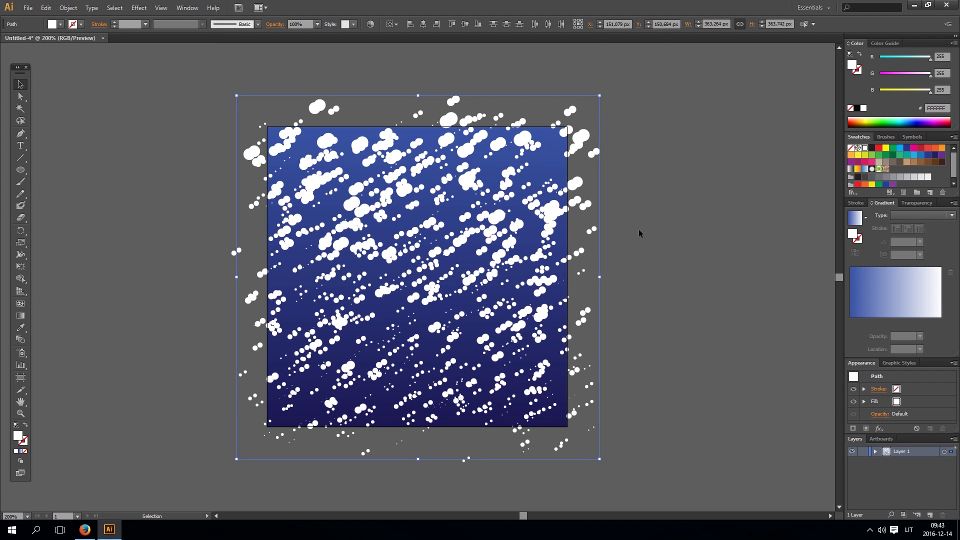
# Step: Set the pasted copy's opacity to 30% in the Transparency panel
pyautogui.click(917, 202)
pyautogui.click(944, 215)
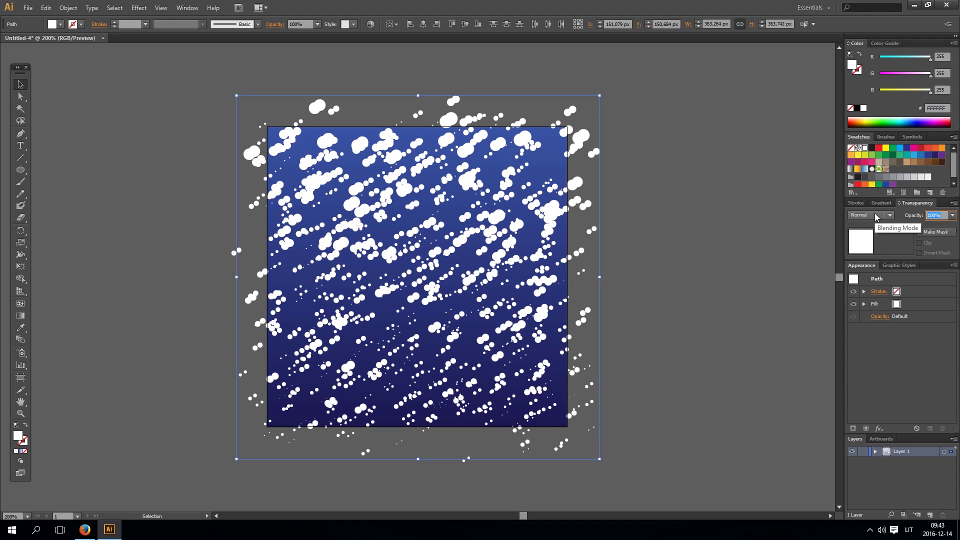
pyautogui.write('30')
pyautogui.press('Return')
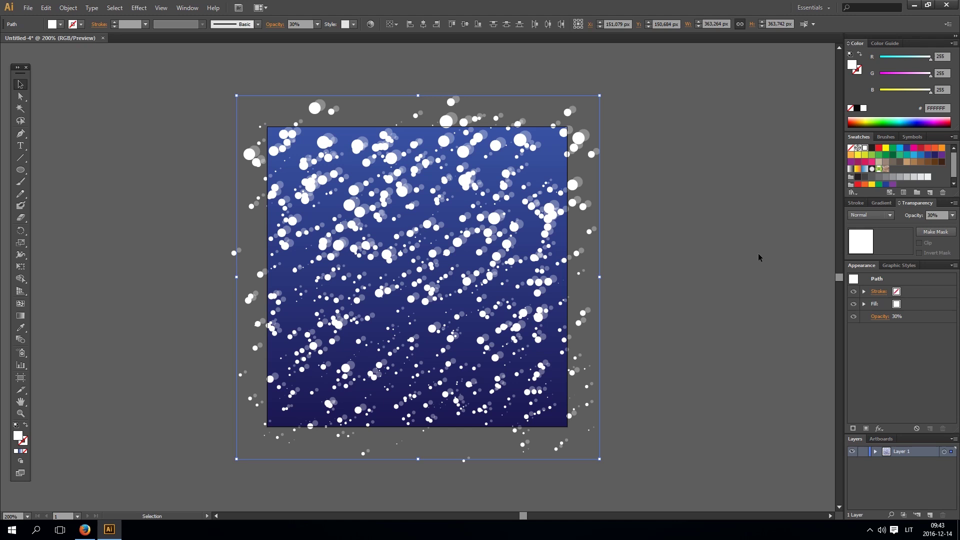
# Step: Use Transform Each to randomly scale the copy's dots to 150% horizontally and vertically, keeping 50 px moves
pyautogui.click(68, 8)
pyautogui.moveTo(80, 15)
pyautogui.click(232, 92)
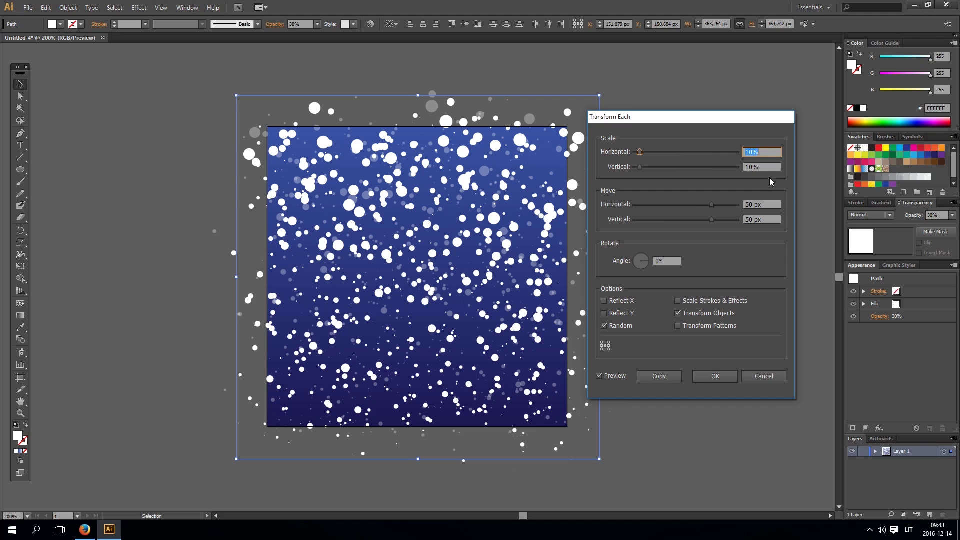
pyautogui.click(763, 167)
pyautogui.write('150')
pyautogui.hotkey('shift', 'Tab')
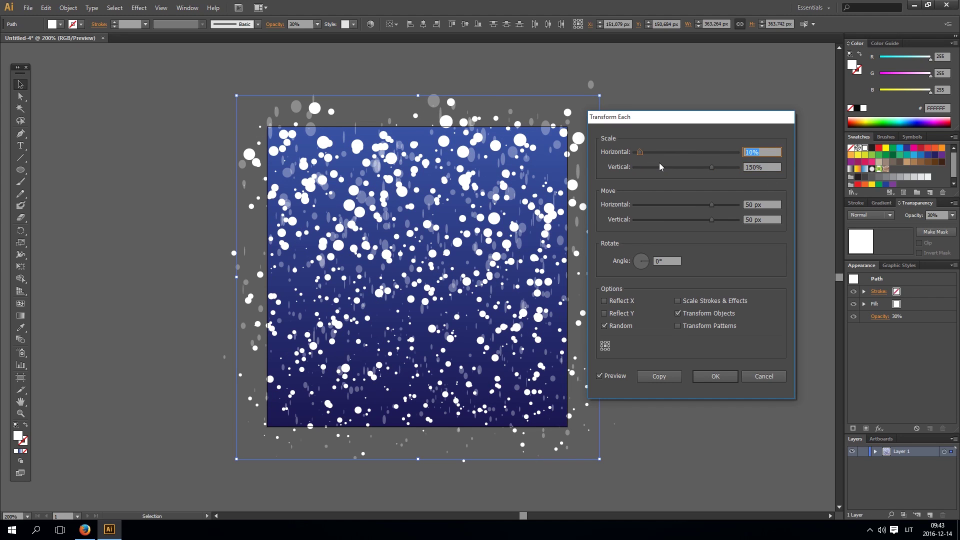
pyautogui.write('150')
pyautogui.click(769, 221)
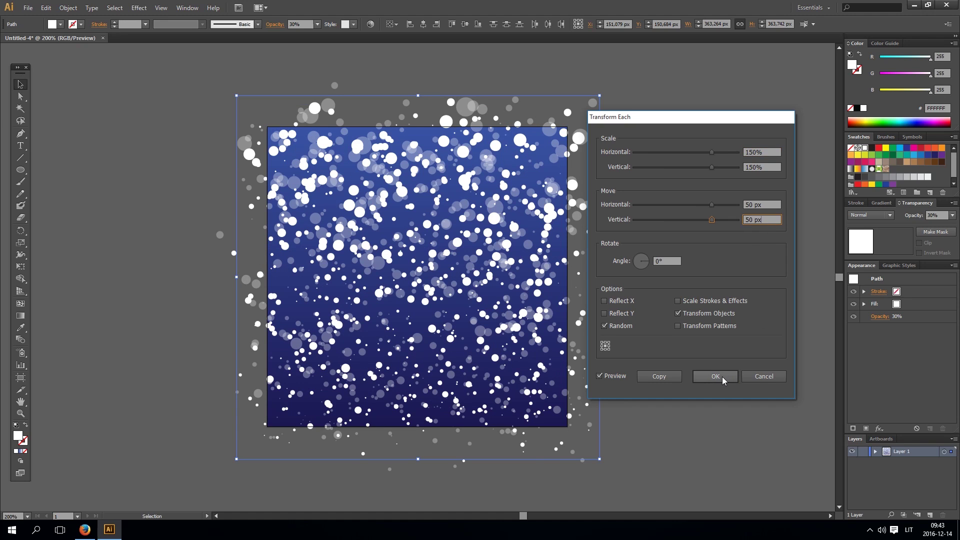
pyautogui.click(719, 377)
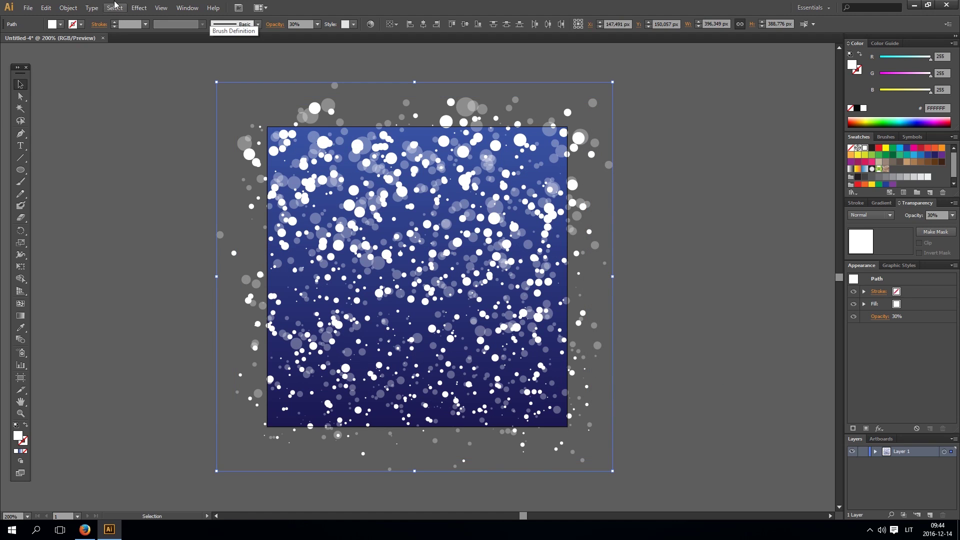
# Step: Paste another copy of the dots and set its opacity to 10%
pyautogui.click(45, 7)
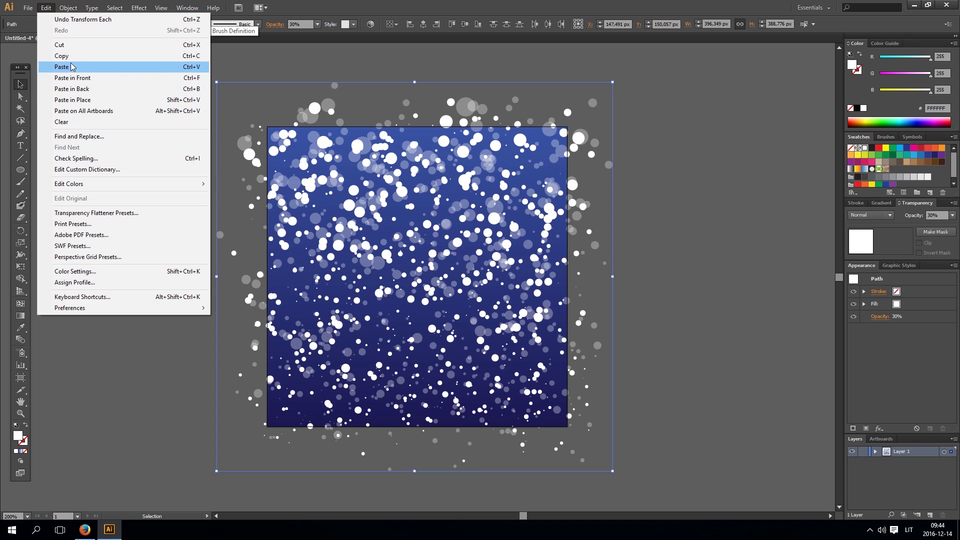
pyautogui.click(62, 55)
pyautogui.click(45, 7)
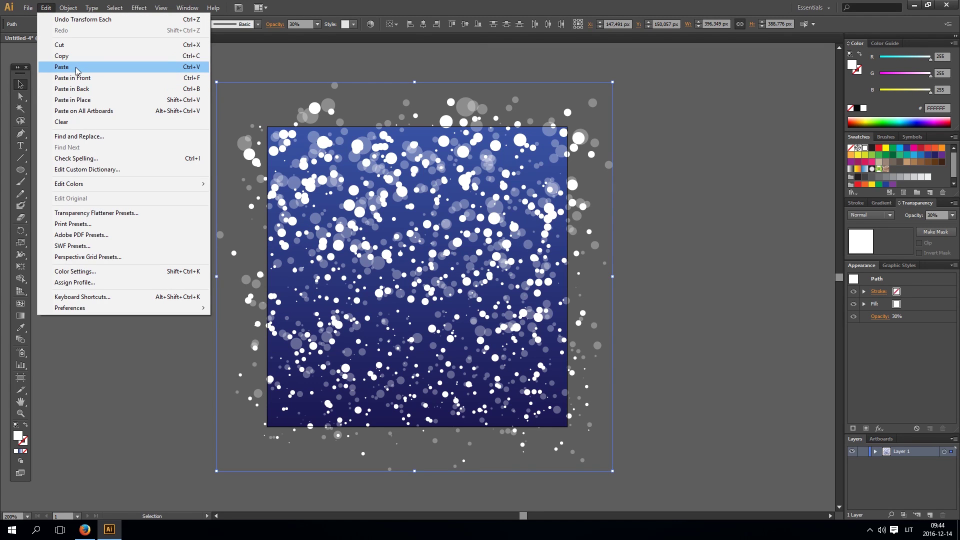
pyautogui.click(62, 66)
pyautogui.click(936, 216)
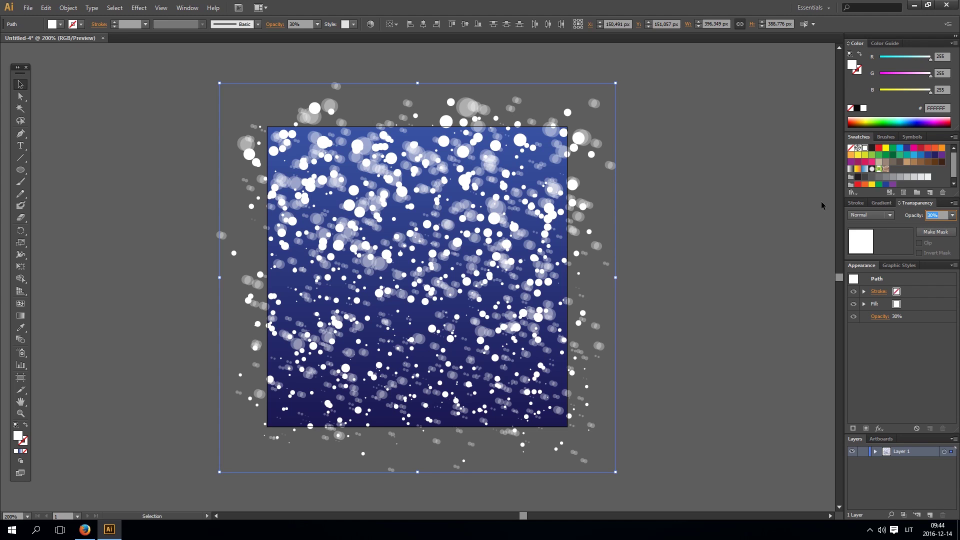
pyautogui.write('10')
pyautogui.press('Return')
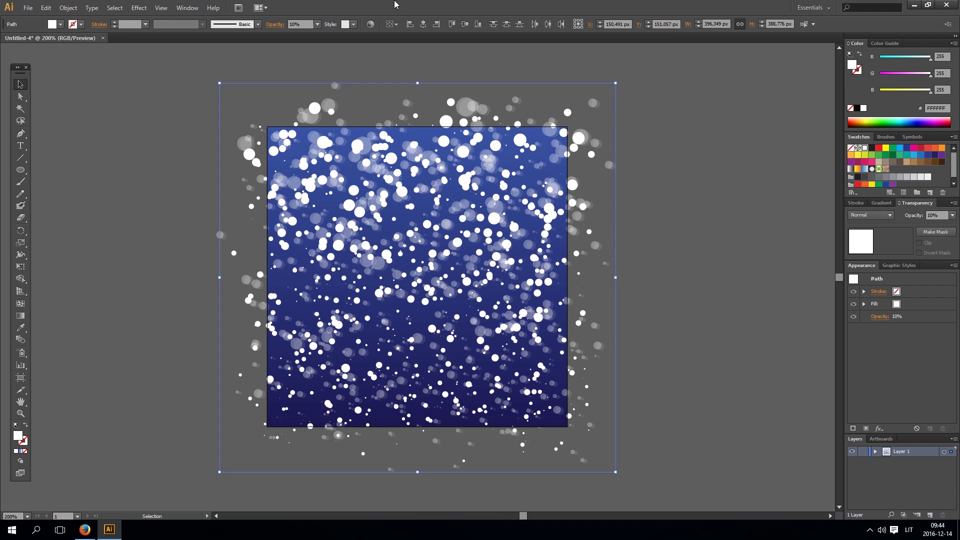
# Step: Use Transform Each to randomly scale this copy to 200% both ways, then deselect
pyautogui.click(68, 8)
pyautogui.moveTo(80, 19)
pyautogui.click(225, 90)
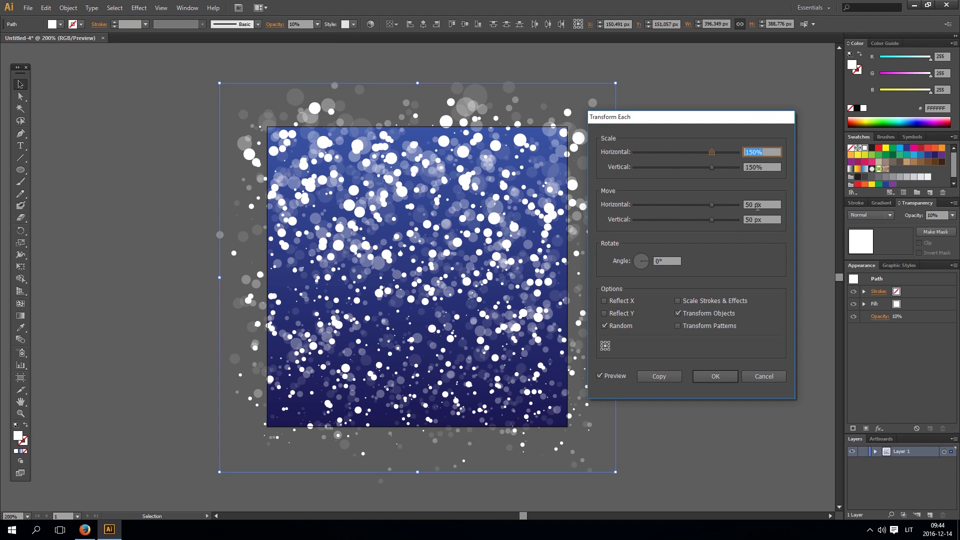
pyautogui.write('200')
pyautogui.press('Tab')
pyautogui.write('200')
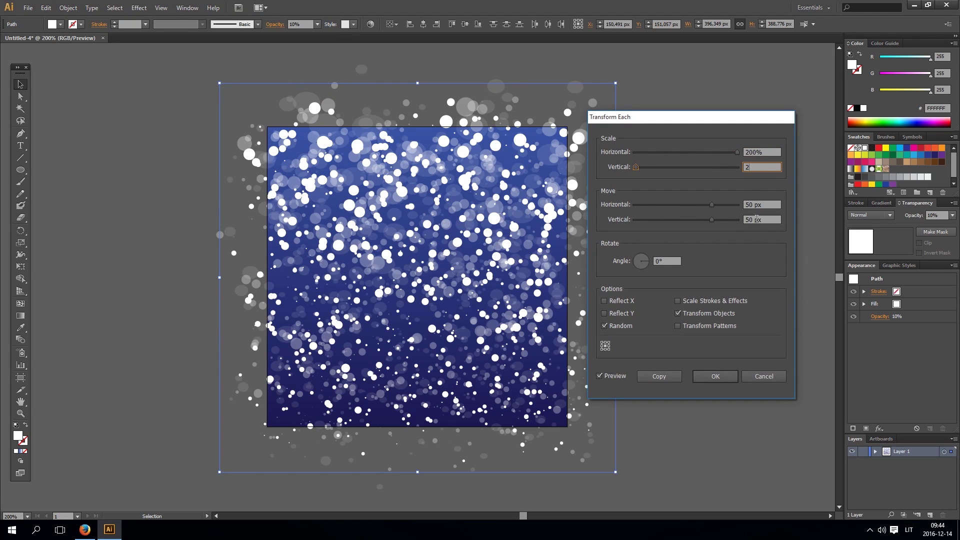
pyautogui.press('Tab')
pyautogui.click(715, 376)
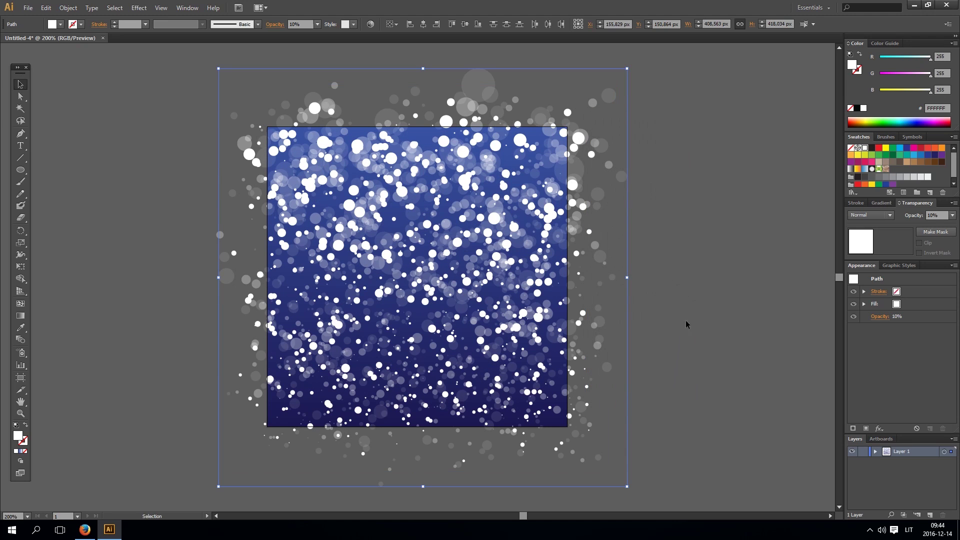
pyautogui.click(696, 382)
# Step: Select all the artwork and try Transform Each scale values of 10%, then 30%
pyautogui.hotkey('ctrl', '-')
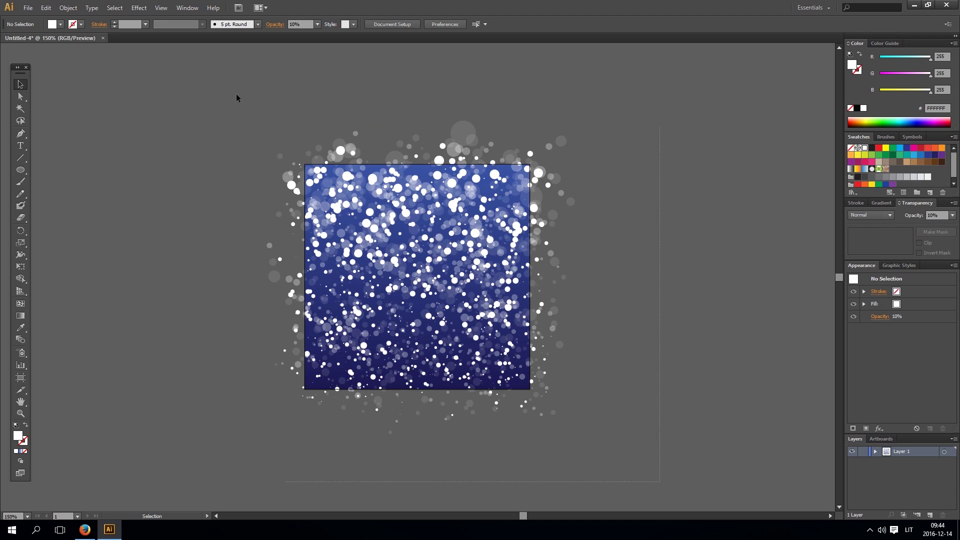
pyautogui.hotkey('ctrl', 'a')
pyautogui.click(68, 7)
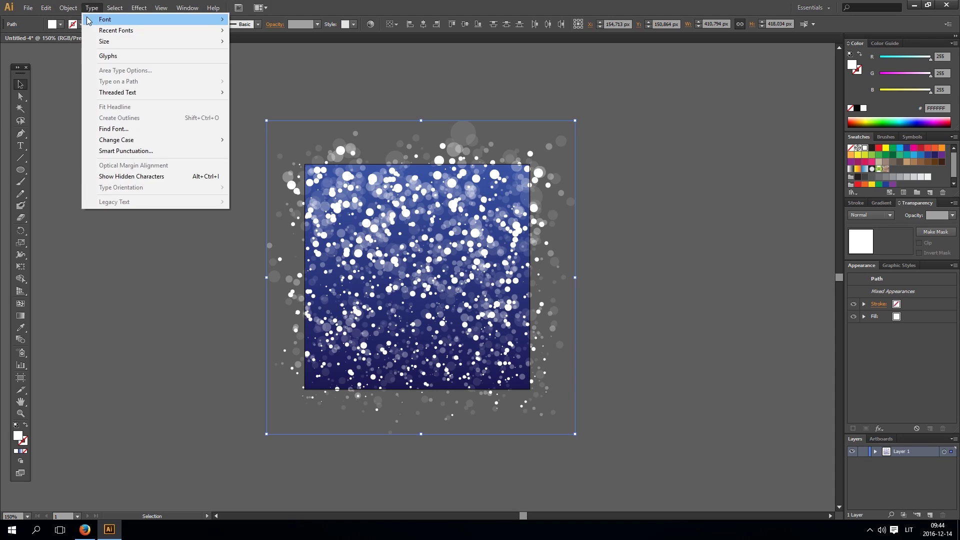
pyautogui.moveTo(165, 19)
pyautogui.click(264, 90)
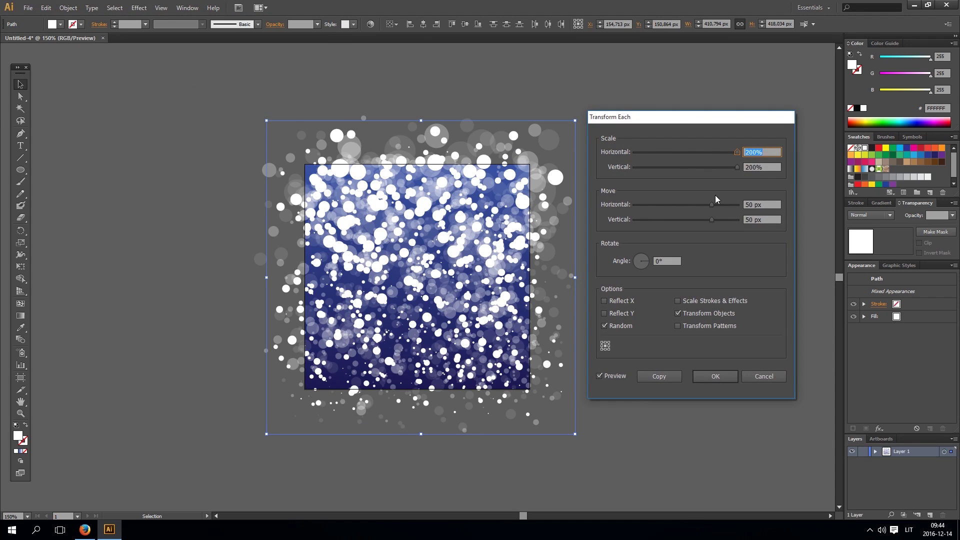
pyautogui.write('0')
pyautogui.press('Tab')
pyautogui.write('10')
pyautogui.click(772, 205)
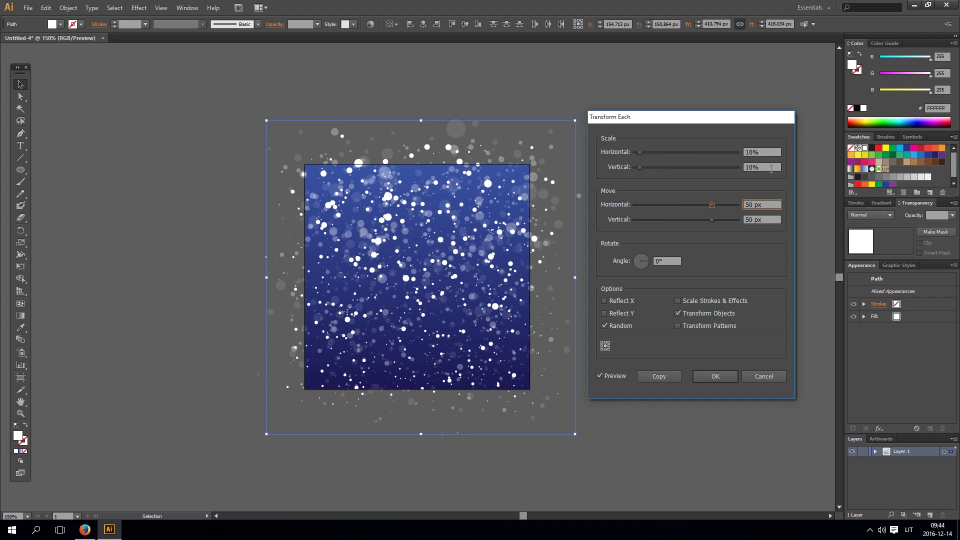
pyautogui.hotkey('shift', 'Tab')
pyautogui.hotkey('shift', 'Tab')
pyautogui.write('30')
pyautogui.press('Tab')
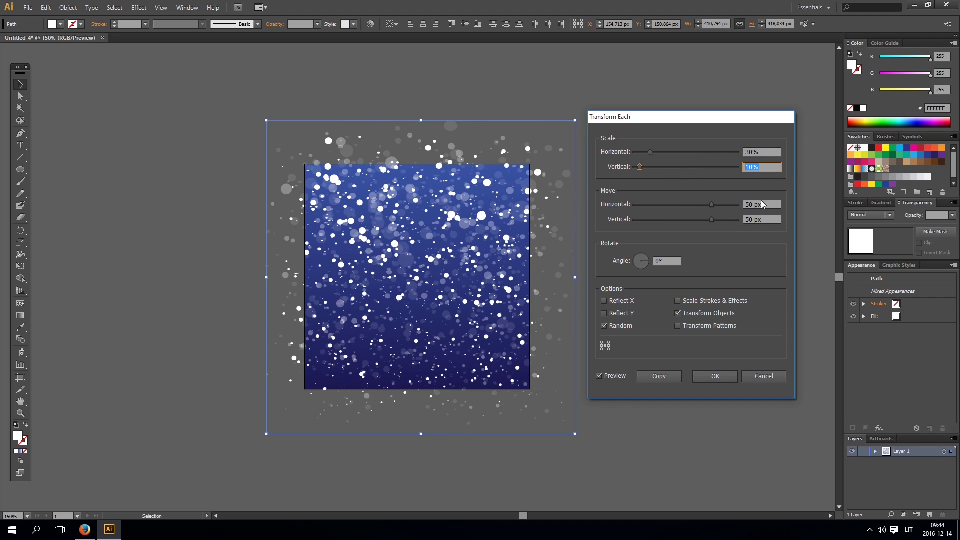
pyautogui.write('30')
pyautogui.press('Tab')
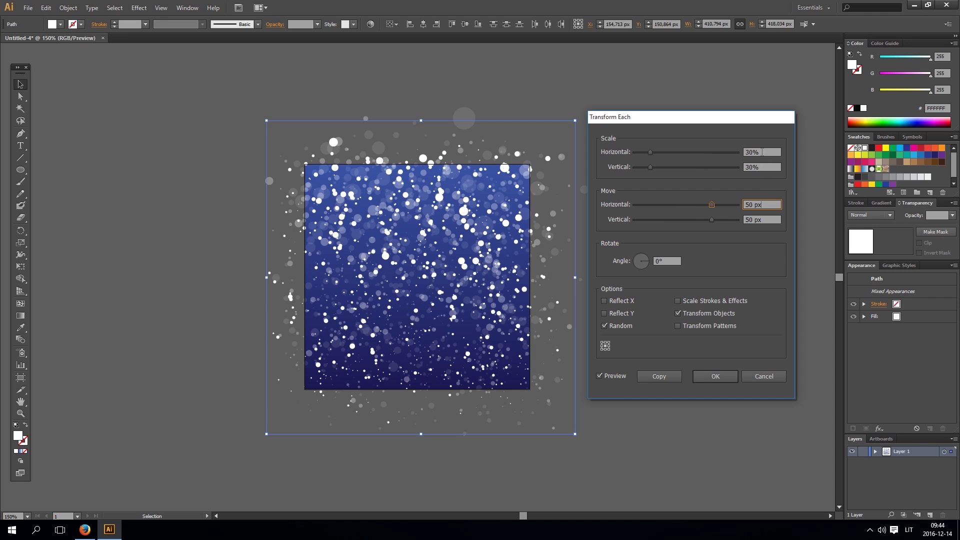
# Step: Apply Transform Each at 50% horizontal and vertical scale with a random 50 px move
pyautogui.hotkey('shift', 'Tab')
pyautogui.hotkey('shift', 'Tab')
pyautogui.write('50')
pyautogui.press('Tab')
pyautogui.write('50')
pyautogui.click(763, 206)
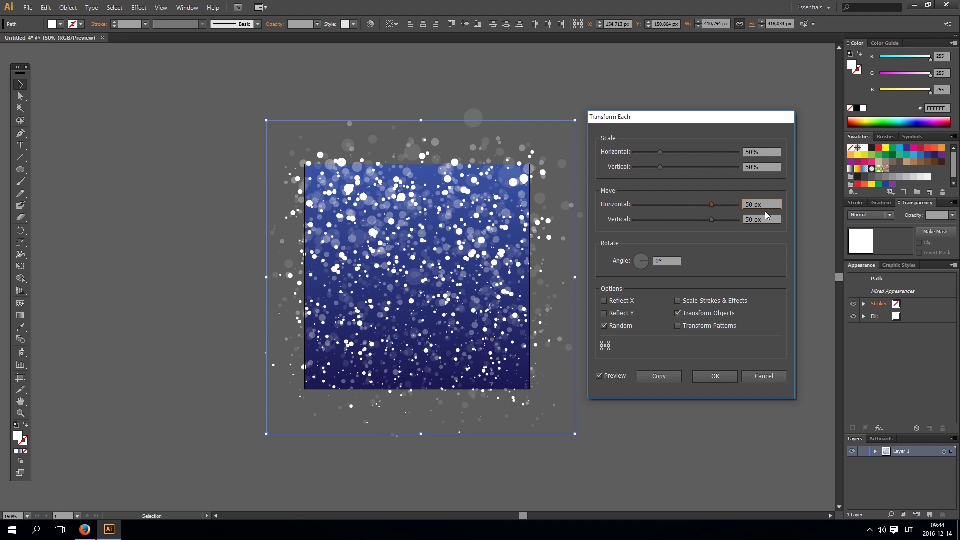
pyautogui.click(714, 378)
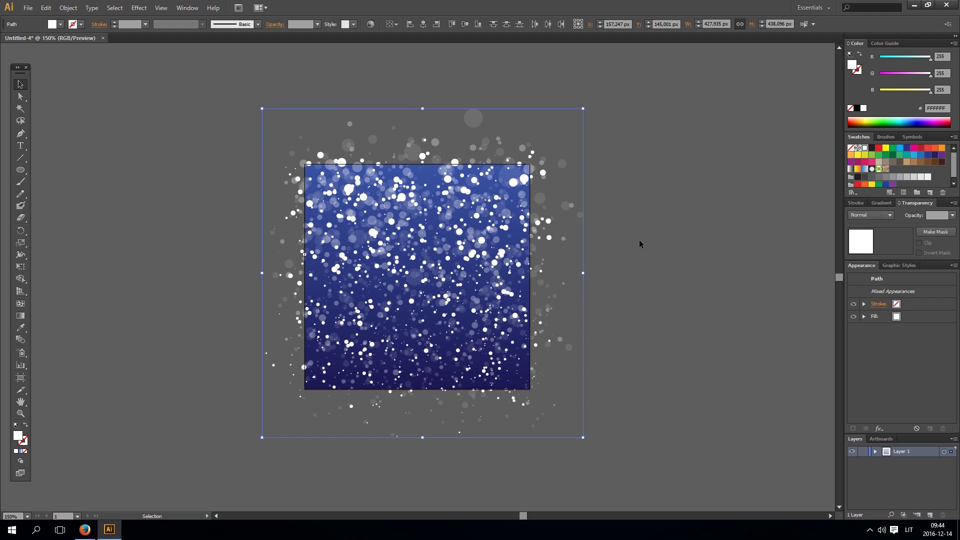
# Step: Fill the bubbles with a radial gradient, white at the centre and black outside
pyautogui.hotkey('ctrl', '+')
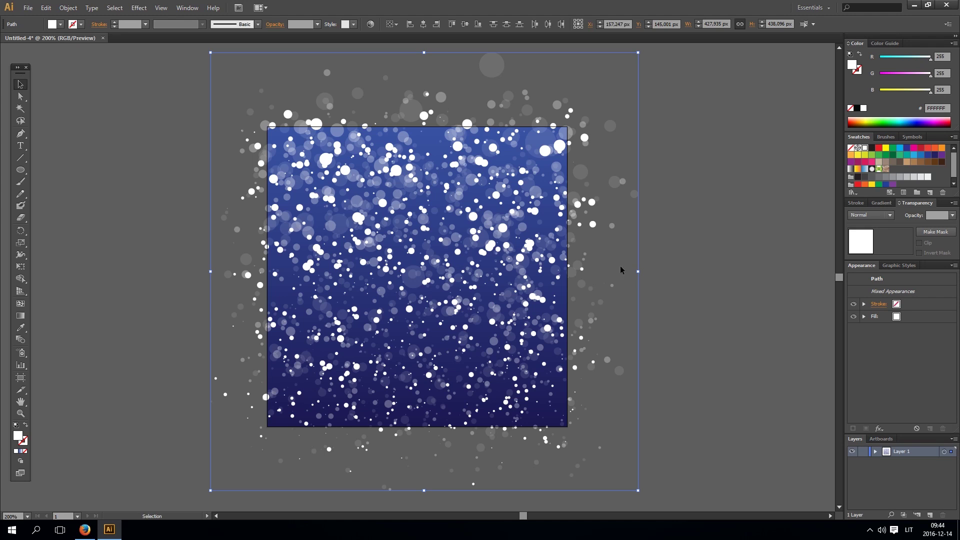
pyautogui.click(21, 452)
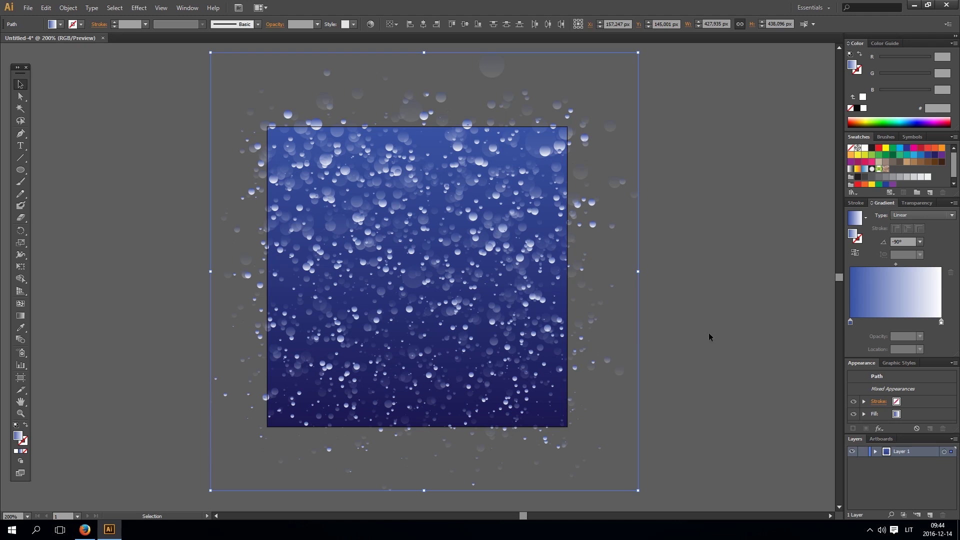
pyautogui.click(909, 220)
pyautogui.click(906, 233)
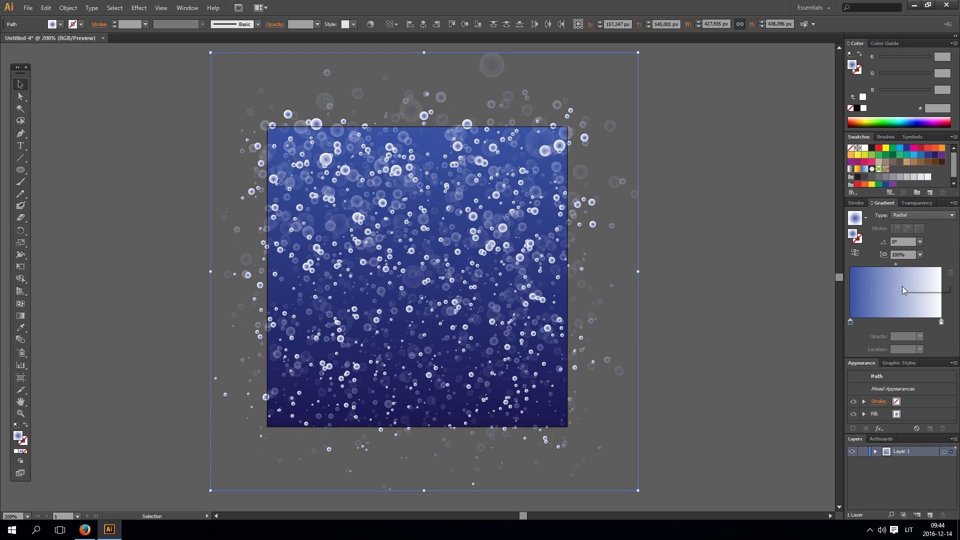
pyautogui.click(942, 323)
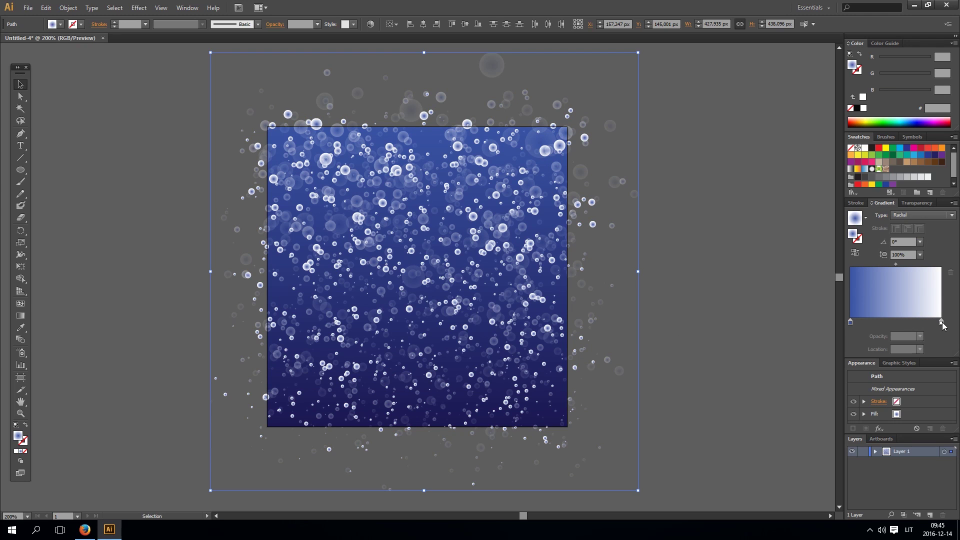
pyautogui.click(857, 108)
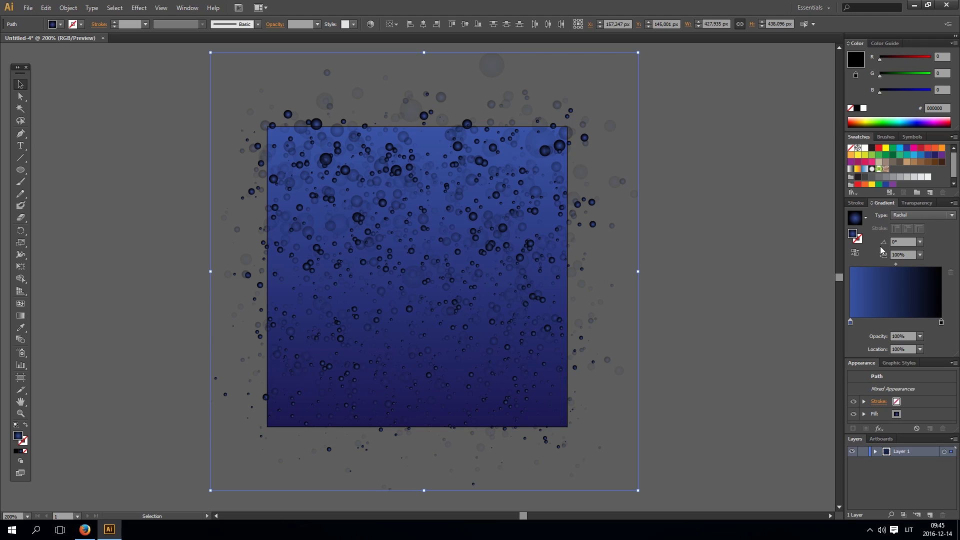
pyautogui.click(851, 323)
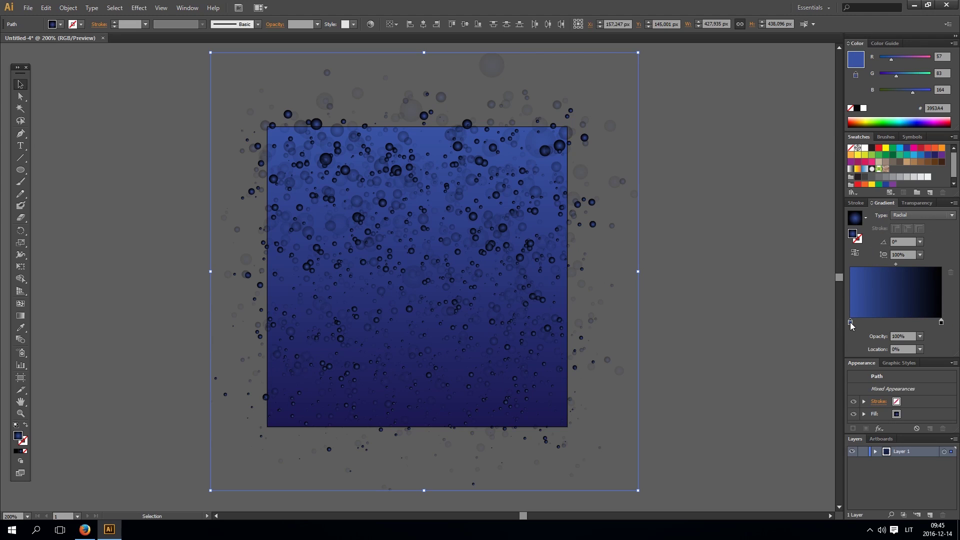
pyautogui.click(863, 108)
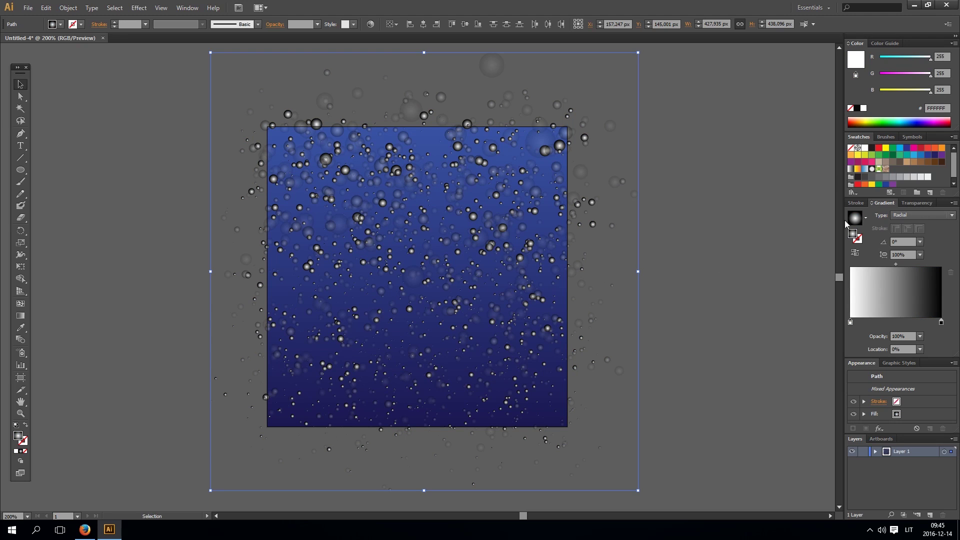
# Step: Set the bubbles' transparency blend mode to Color Dodge
pyautogui.click(913, 203)
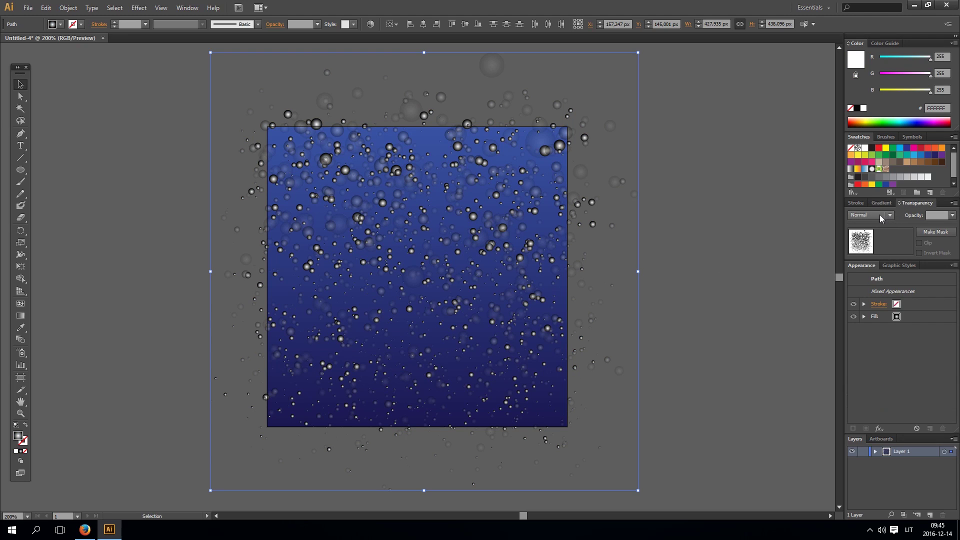
pyautogui.click(880, 214)
pyautogui.click(879, 303)
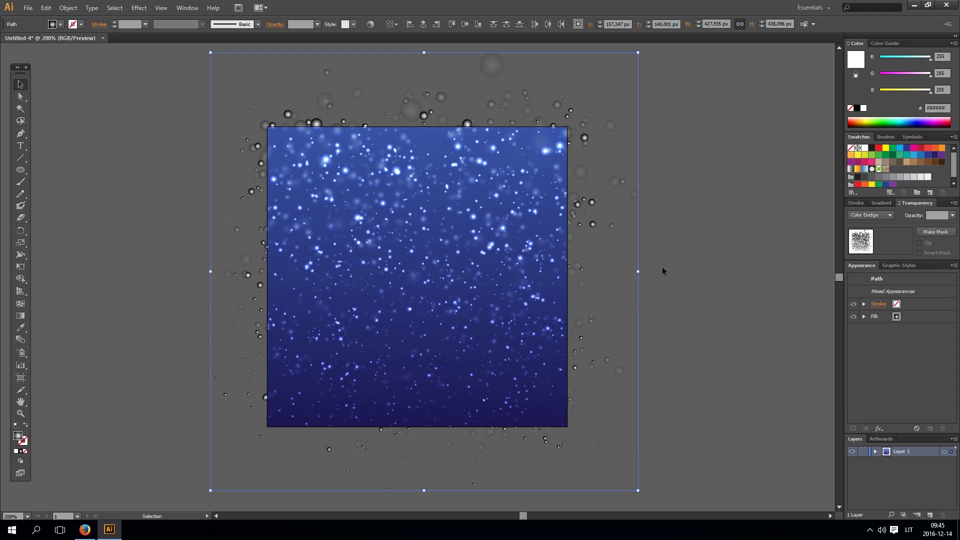
# Step: Delete the stray bubbles above and right of the blue square
pyautogui.hotkey('ctrl', '+')
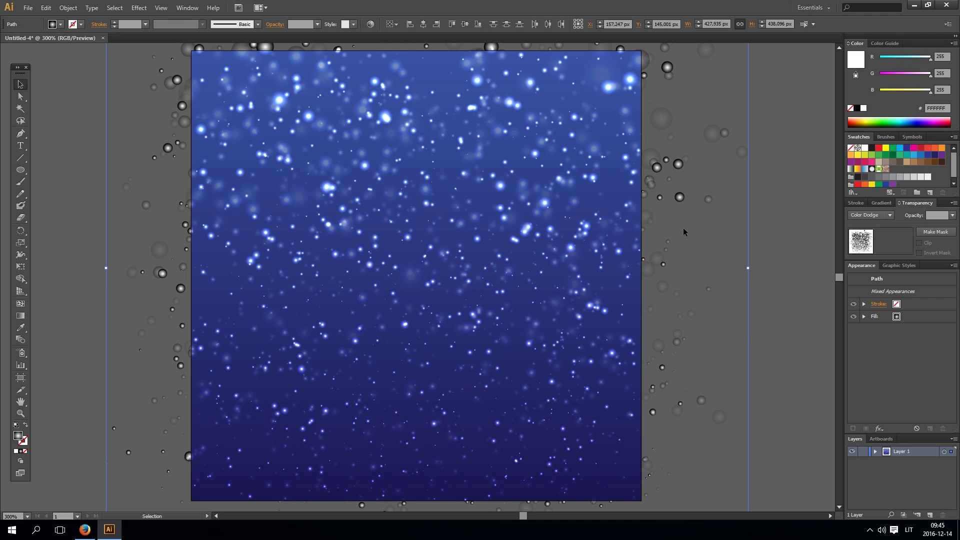
pyautogui.hotkey('ctrl', '-')
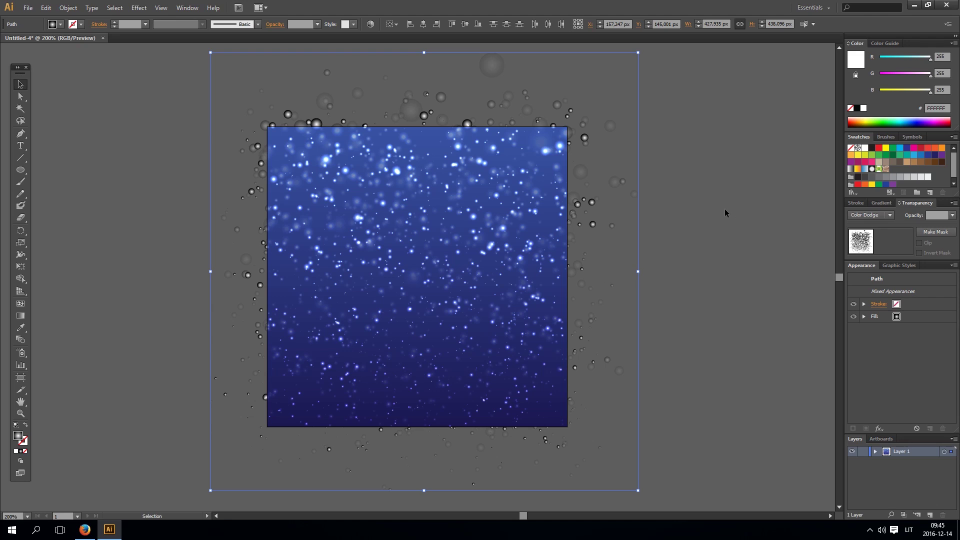
pyautogui.click(722, 213)
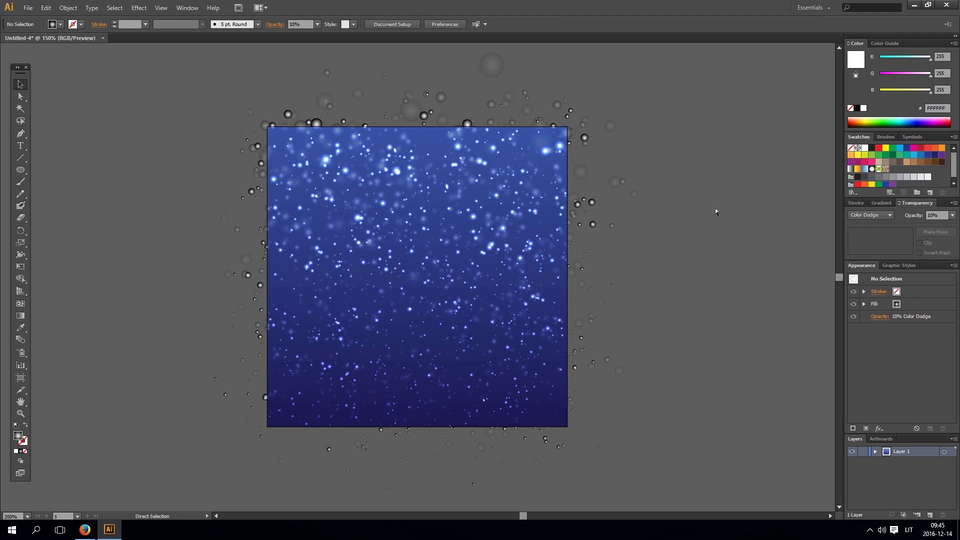
pyautogui.hotkey('ctrl', '-')
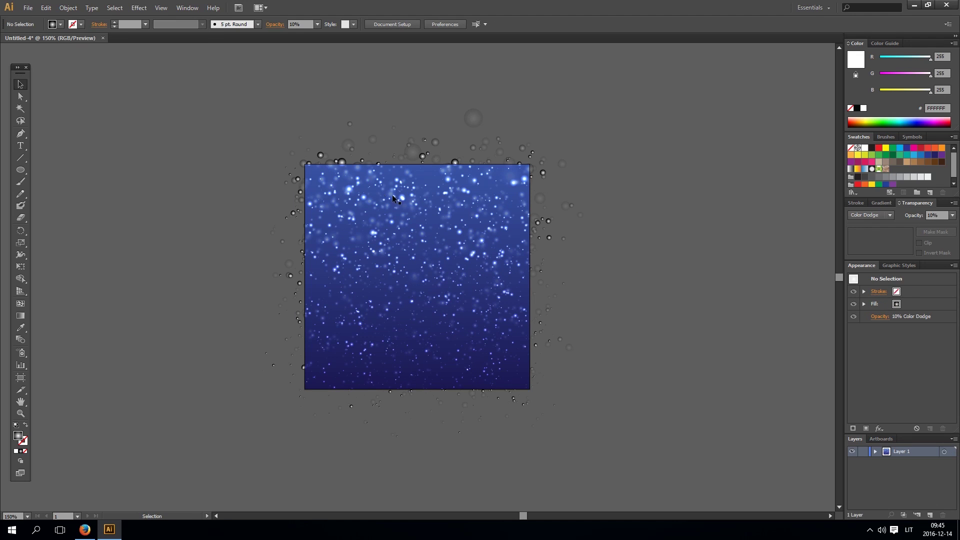
pyautogui.moveTo(588, 151); pyautogui.dragTo(590, 152)
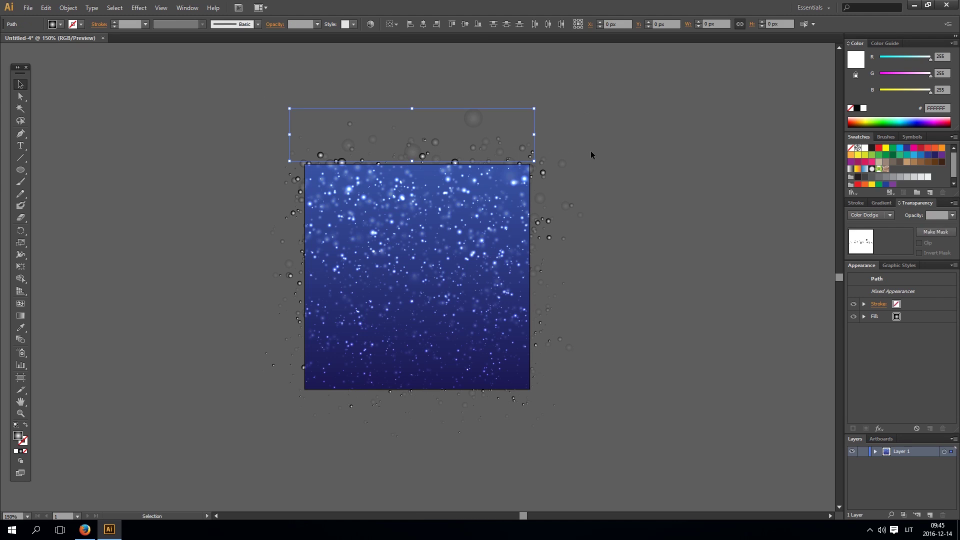
pyautogui.click(573, 290)
pyautogui.moveTo(533, 132); pyautogui.dragTo(533, 132)
pyautogui.press('Delete')
# Step: Delete the stray bubbles below and left of the blue square
pyautogui.moveTo(214, 461); pyautogui.dragTo(535, 403)
pyautogui.press('Delete')
pyautogui.moveTo(200, 421); pyautogui.dragTo(291, 146)
pyautogui.moveTo(295, 100); pyautogui.dragTo(295, 102)
pyautogui.press('Delete')
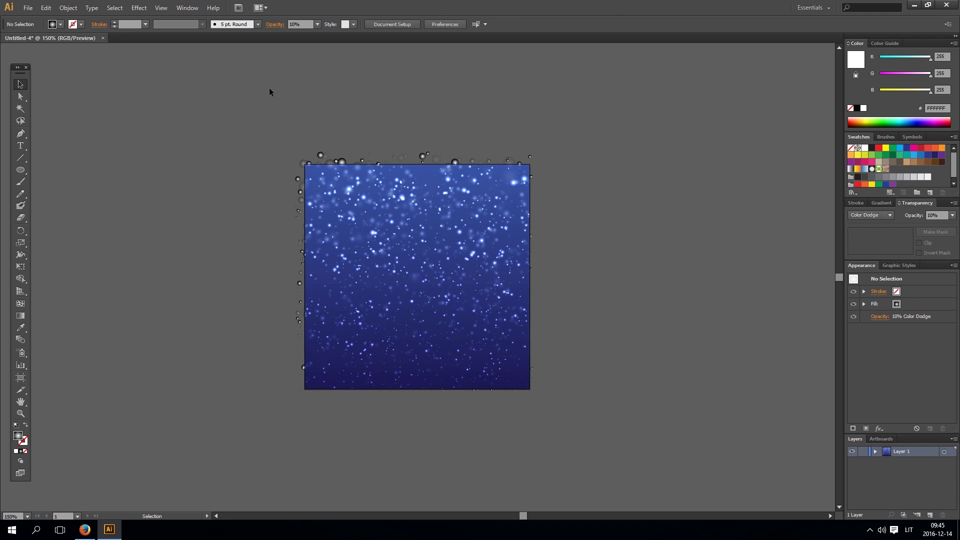
pyautogui.click(68, 8)
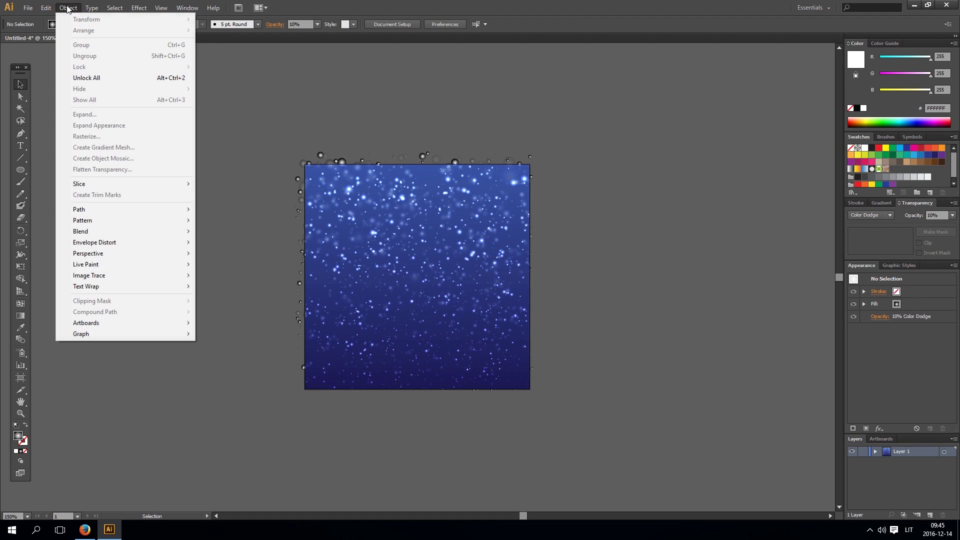
# Step: Unlock all artwork and paste a copy of the blue gradient square in place on top
pyautogui.click(127, 77)
pyautogui.click(260, 148)
pyautogui.click(311, 174)
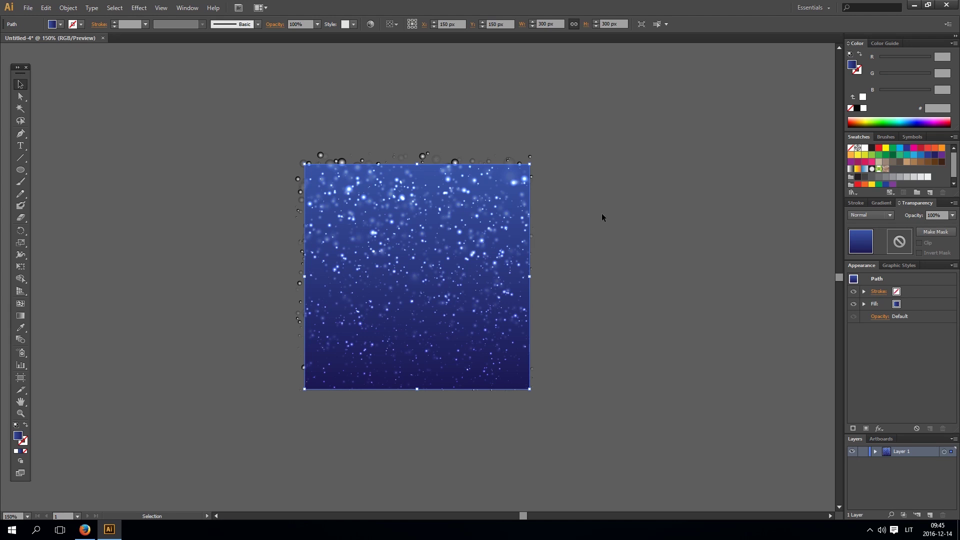
pyautogui.click(45, 8)
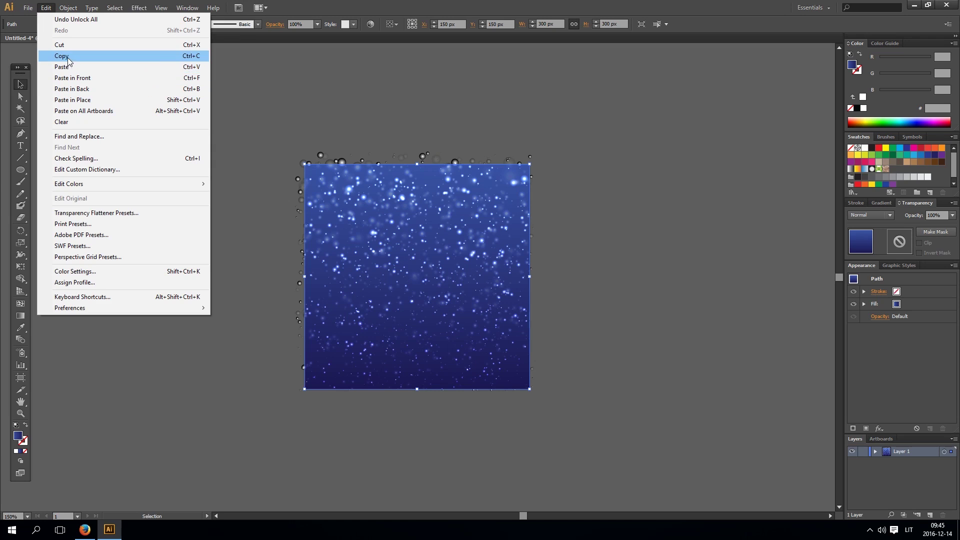
pyautogui.click(70, 55)
pyautogui.click(45, 8)
pyautogui.click(92, 100)
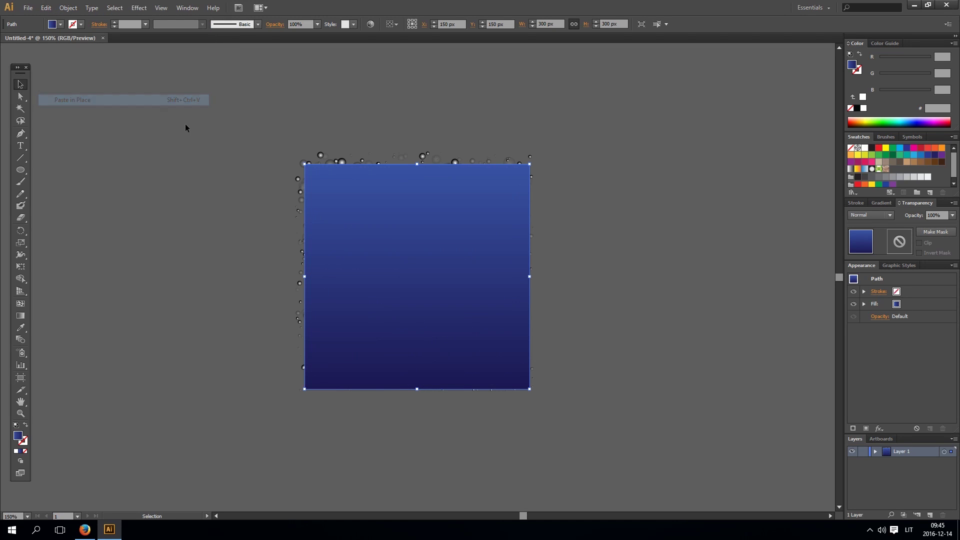
# Step: Make a clipping mask from the square copy and the bubbles
pyautogui.moveTo(219, 131); pyautogui.dragTo(635, 446)
pyautogui.rightClick(461, 329)
pyautogui.click(512, 413)
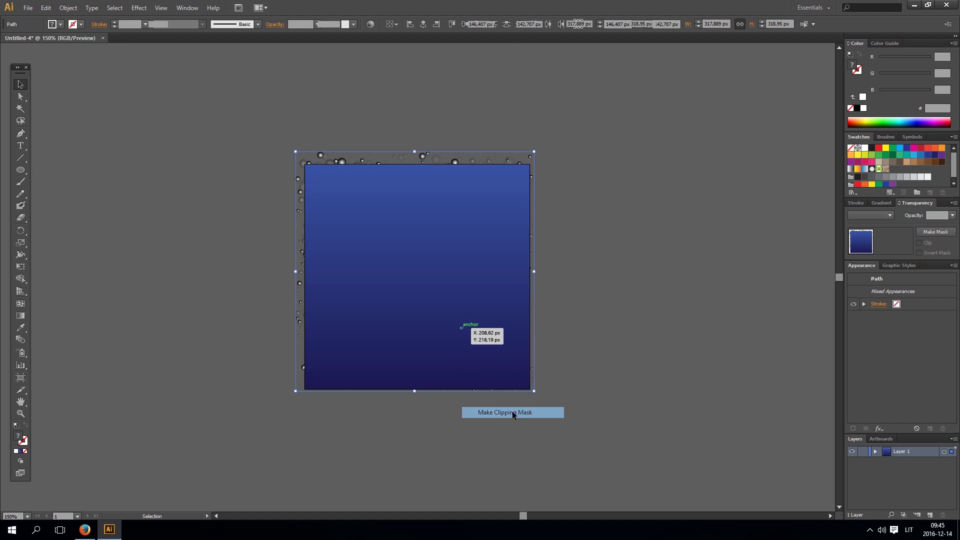
pyautogui.click(640, 409)
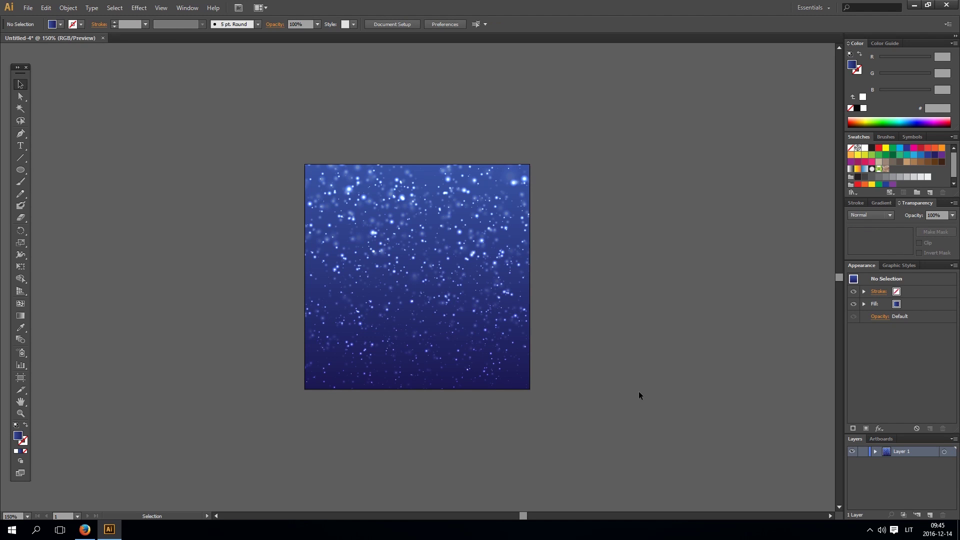